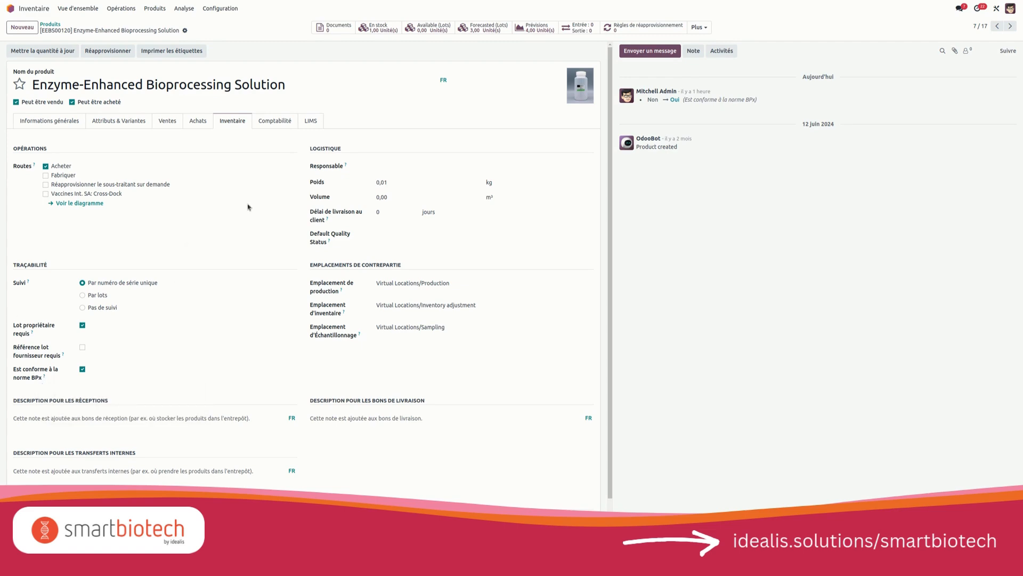
Open the bill of materials of the Enzyme-Enhanced Bioprocessing Solution product to view its components.
{"action": "left_click", "coordinate": [700, 27]}
{"action": "left_click", "coordinate": [685, 63]}
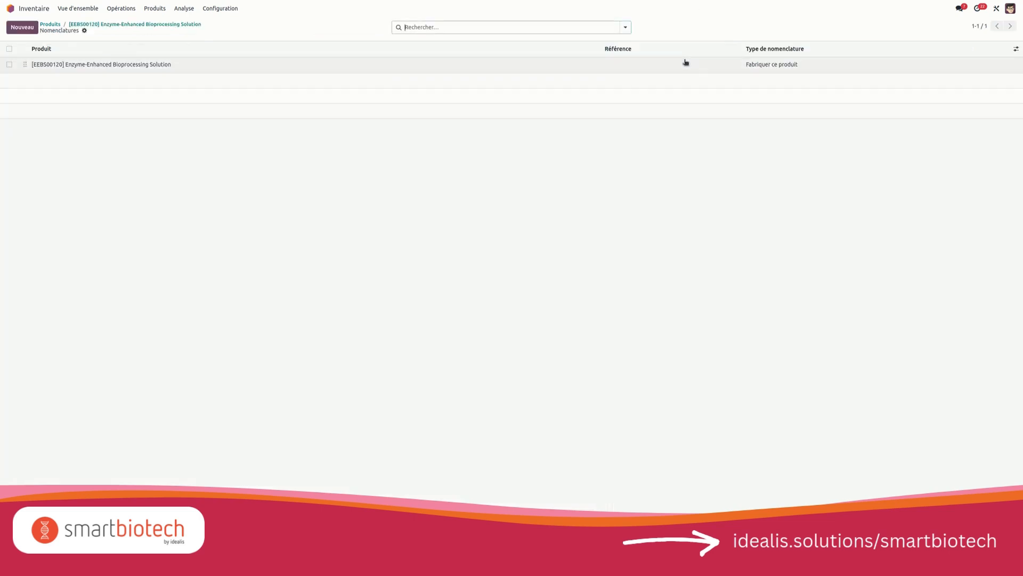
{"action": "left_click", "coordinate": [219, 65]}
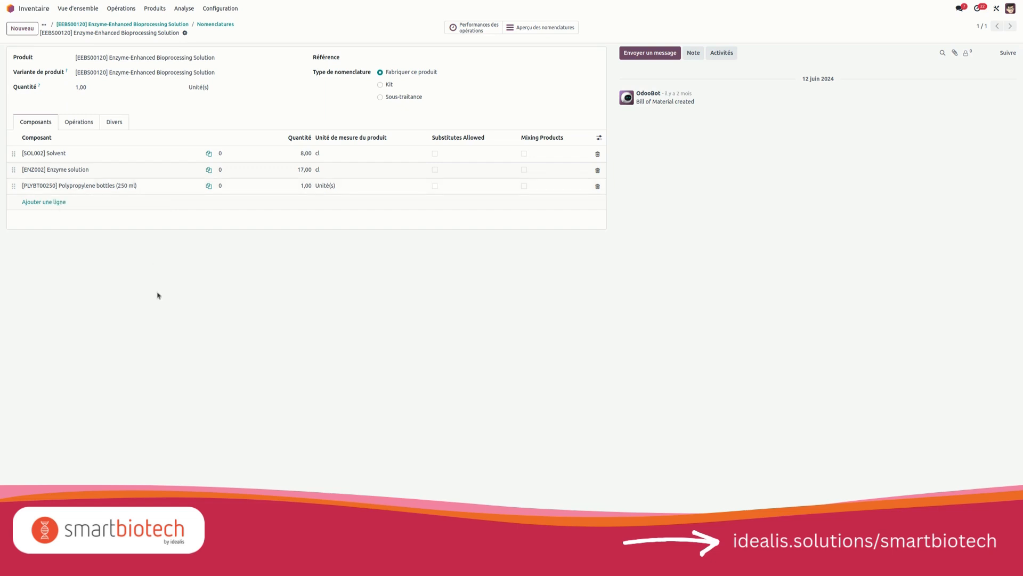
Open the stock report by location (Emplacements) and group it by Produit and then Emplacement.
{"action": "left_click", "coordinate": [181, 10]}
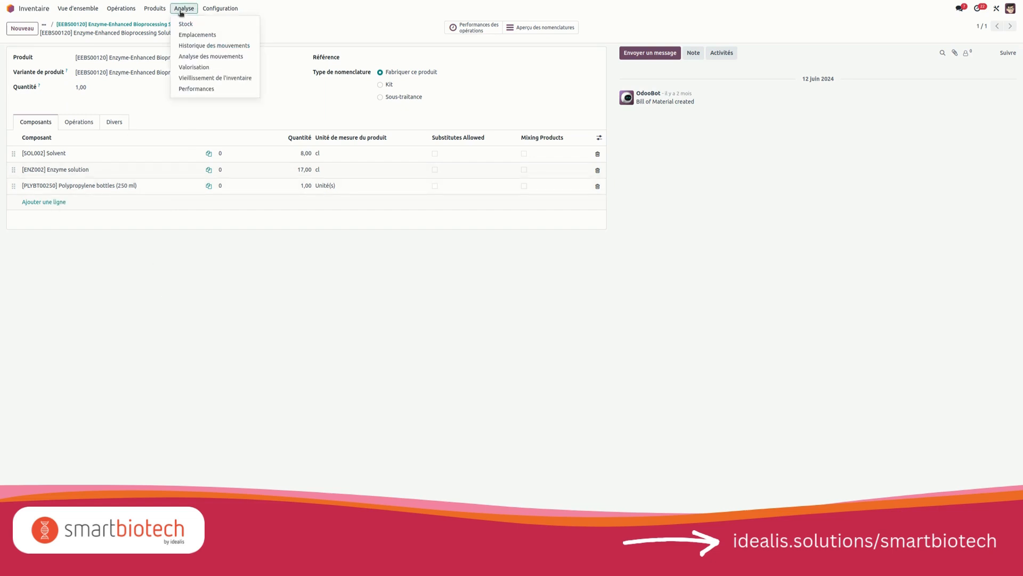
{"action": "left_click", "coordinate": [199, 35]}
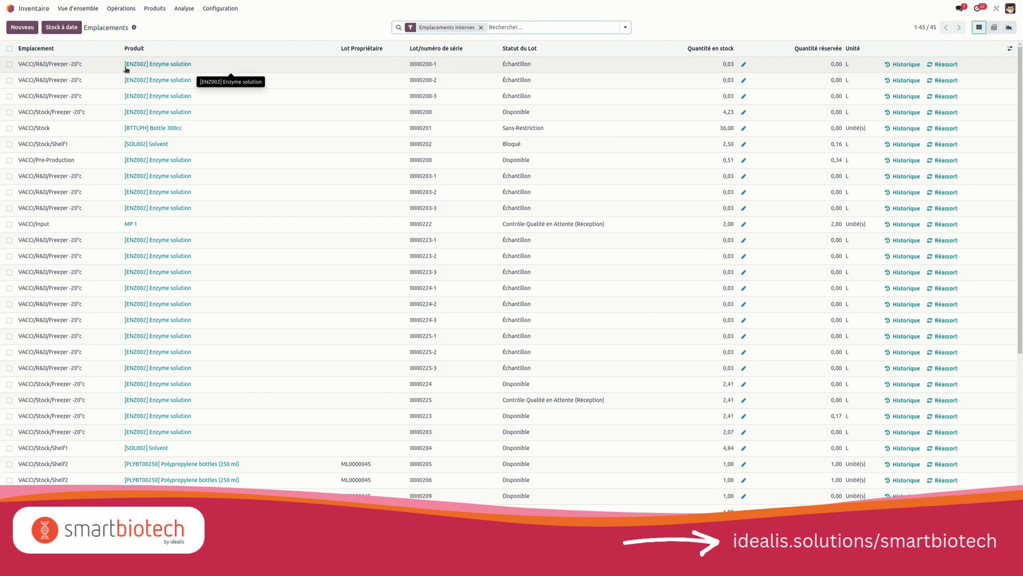
{"action": "left_click", "coordinate": [625, 27]}
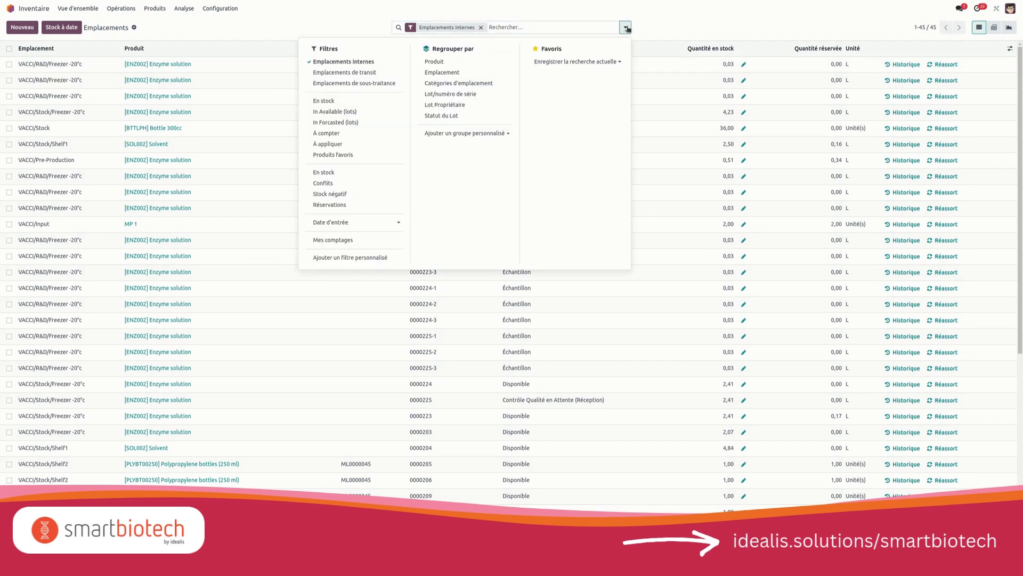
{"action": "left_click", "coordinate": [459, 65]}
{"action": "left_click", "coordinate": [456, 73]}
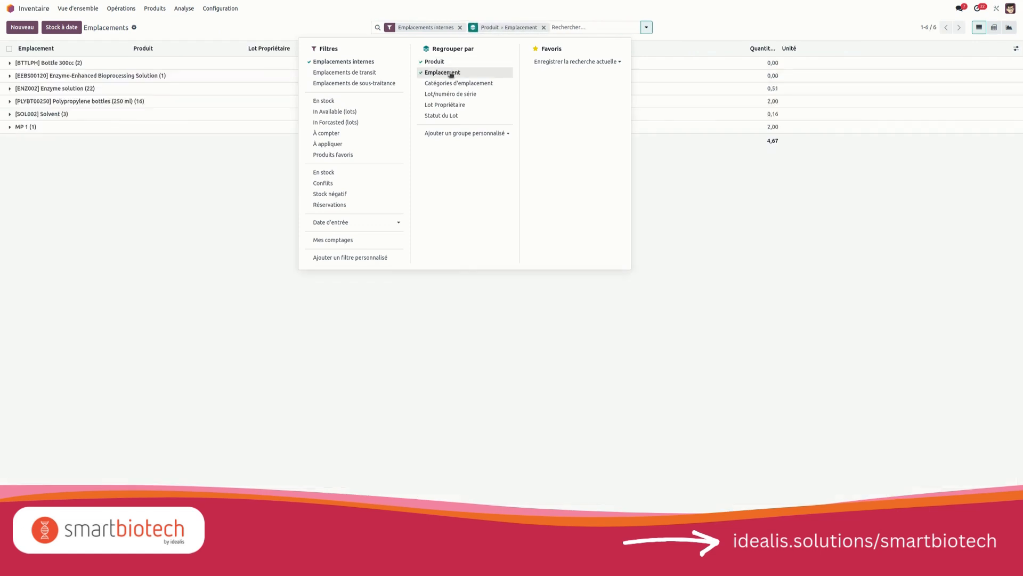
{"action": "left_click", "coordinate": [106, 214]}
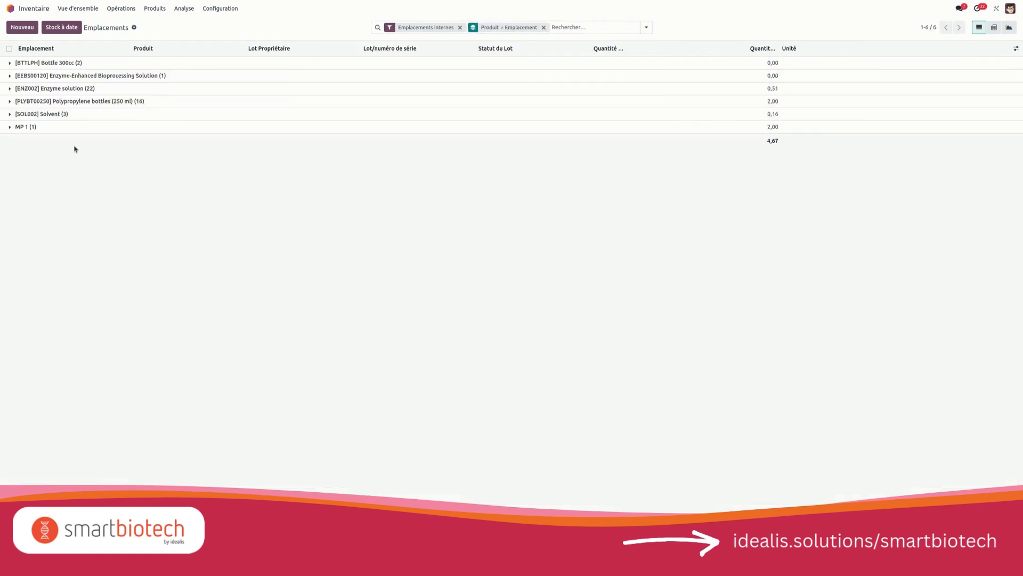
Expand Solvent, Enzyme solution and Polypropylene bottles to examine their Pre-Production lots, plus the Enzyme solution lots in VACCI/Stock/Freezer -20°c.
{"action": "left_click", "coordinate": [59, 114]}
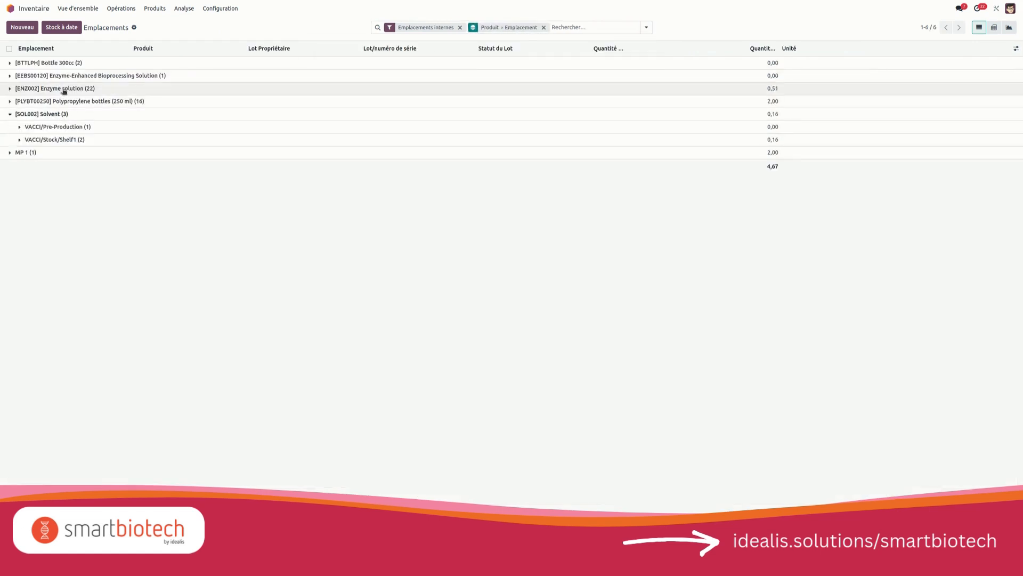
{"action": "left_click", "coordinate": [63, 89]}
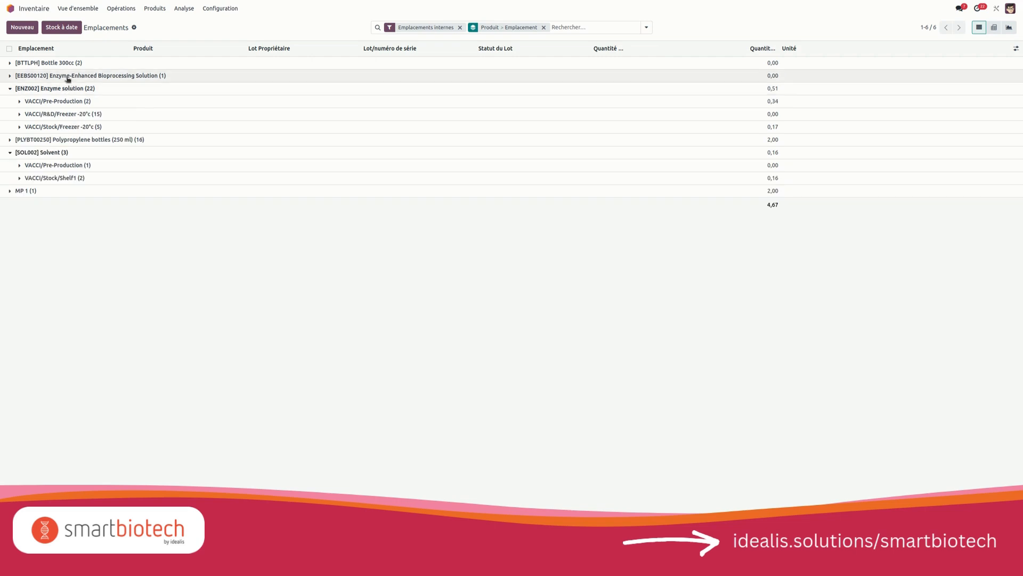
{"action": "left_click", "coordinate": [71, 141]}
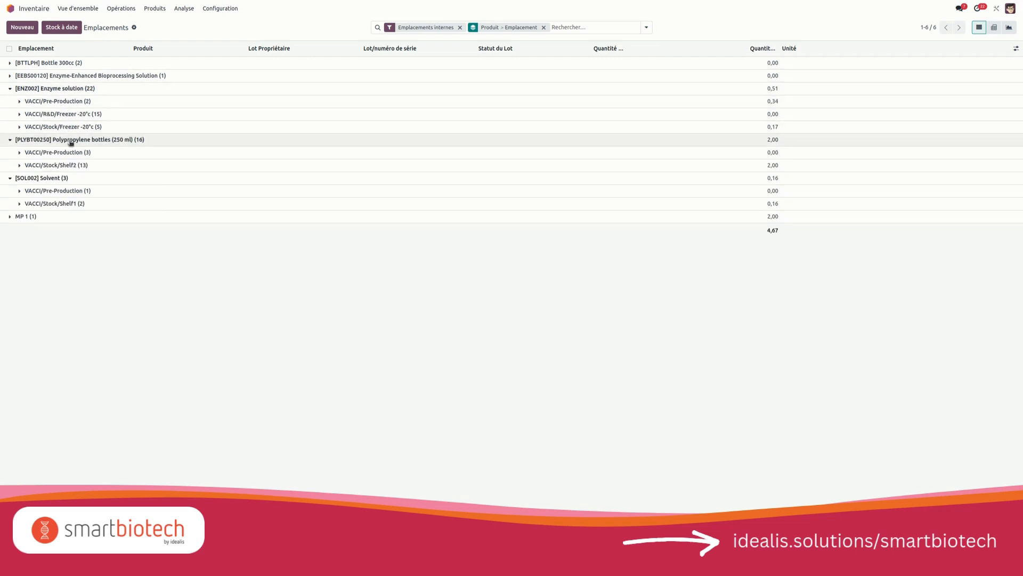
{"action": "left_click", "coordinate": [69, 191]}
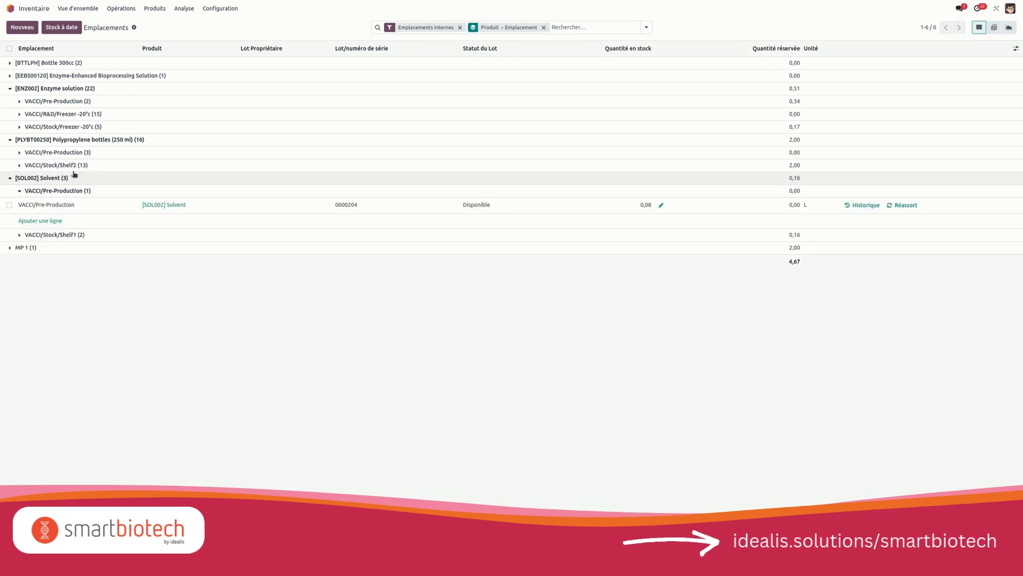
{"action": "left_click", "coordinate": [70, 154]}
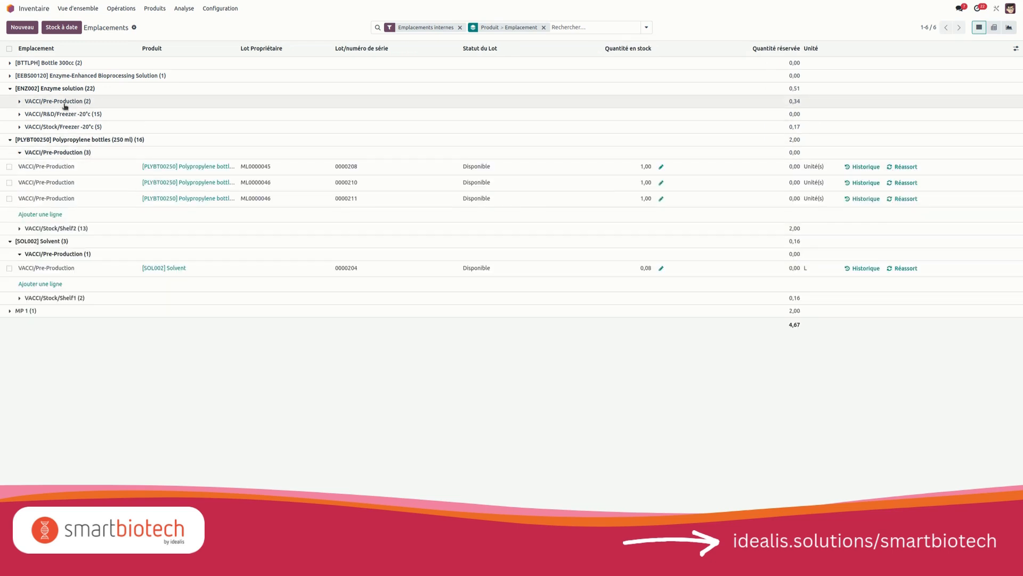
{"action": "left_click", "coordinate": [64, 102]}
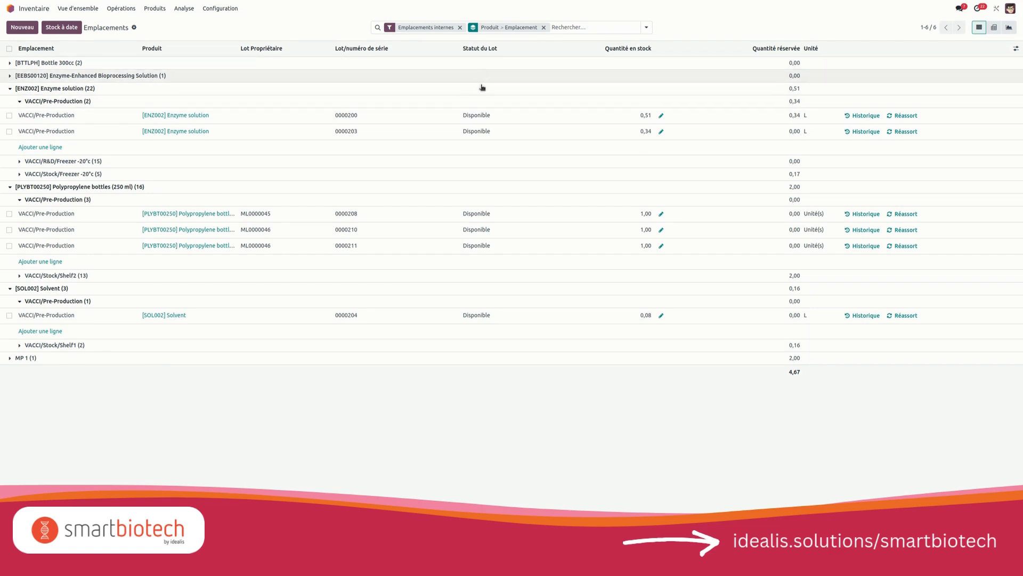
{"action": "left_click", "coordinate": [115, 175]}
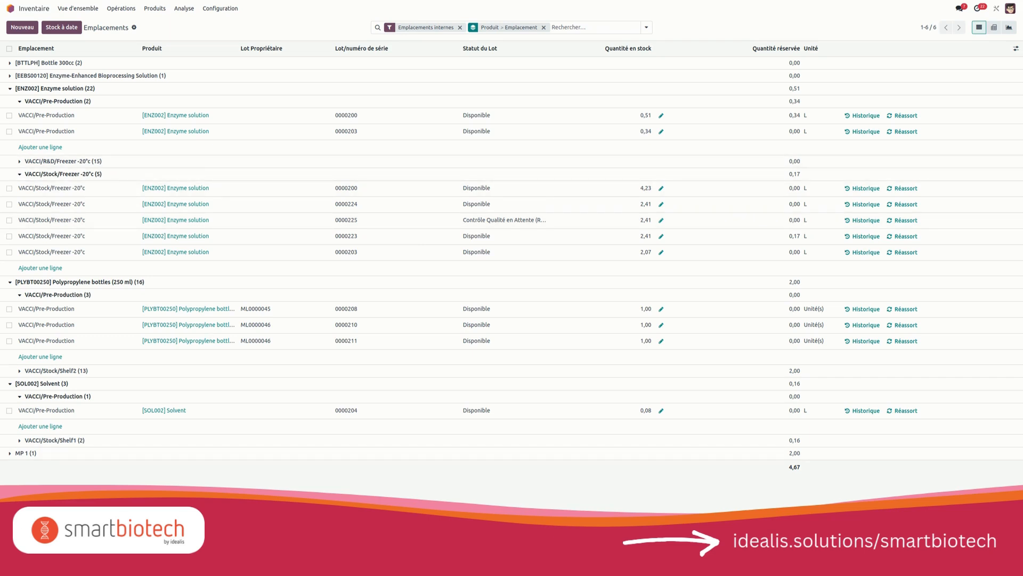
Switch to the Fabrication app and start a new manufacturing order for [EEBS00120] Enzyme-Enhanced Bioprocessing Solution.
{"action": "left_click", "coordinate": [34, 9]}
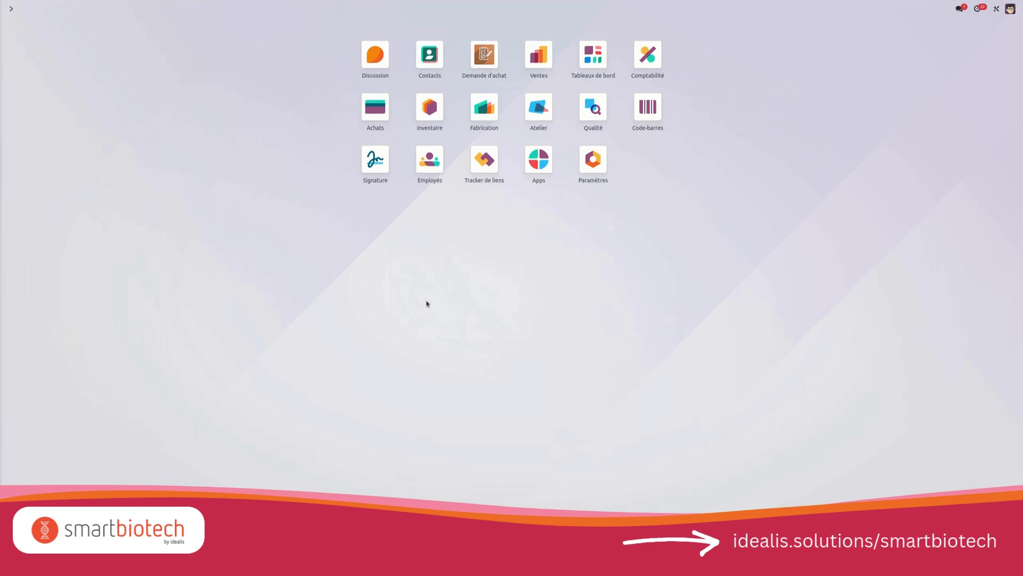
{"action": "left_click", "coordinate": [485, 114]}
{"action": "left_click", "coordinate": [124, 8]}
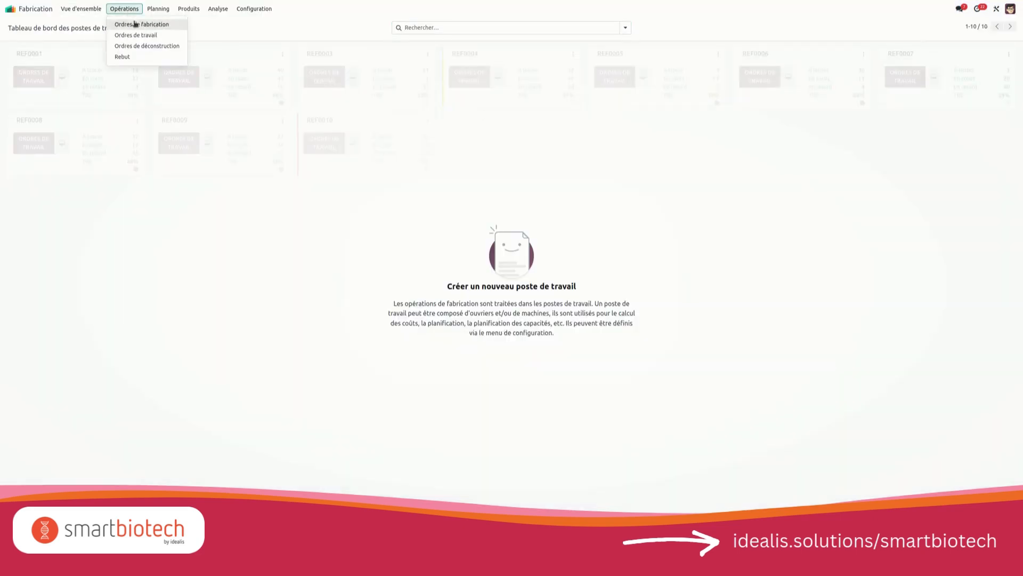
{"action": "left_click", "coordinate": [134, 25]}
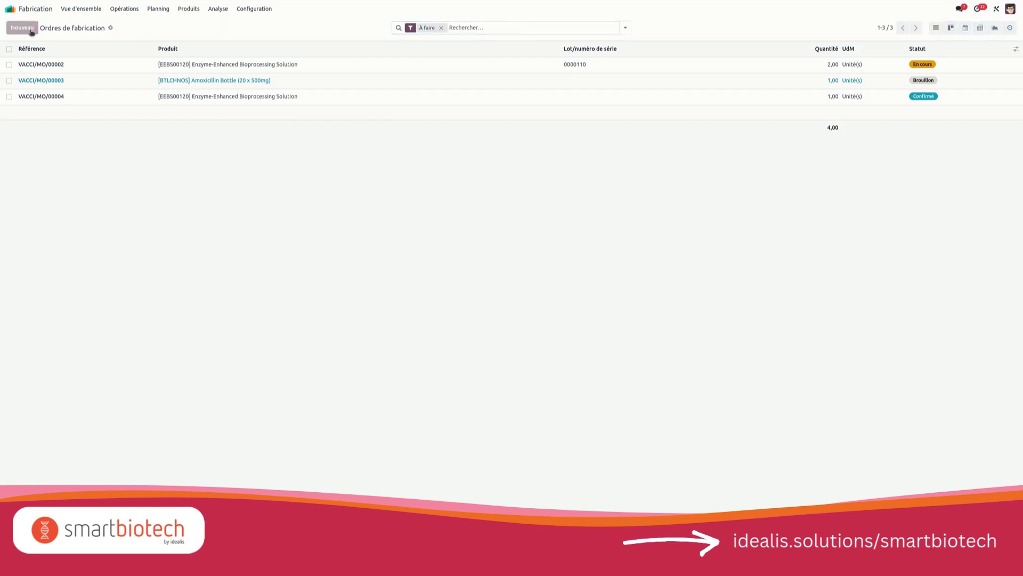
{"action": "left_click", "coordinate": [21, 28]}
{"action": "left_click", "coordinate": [137, 104]}
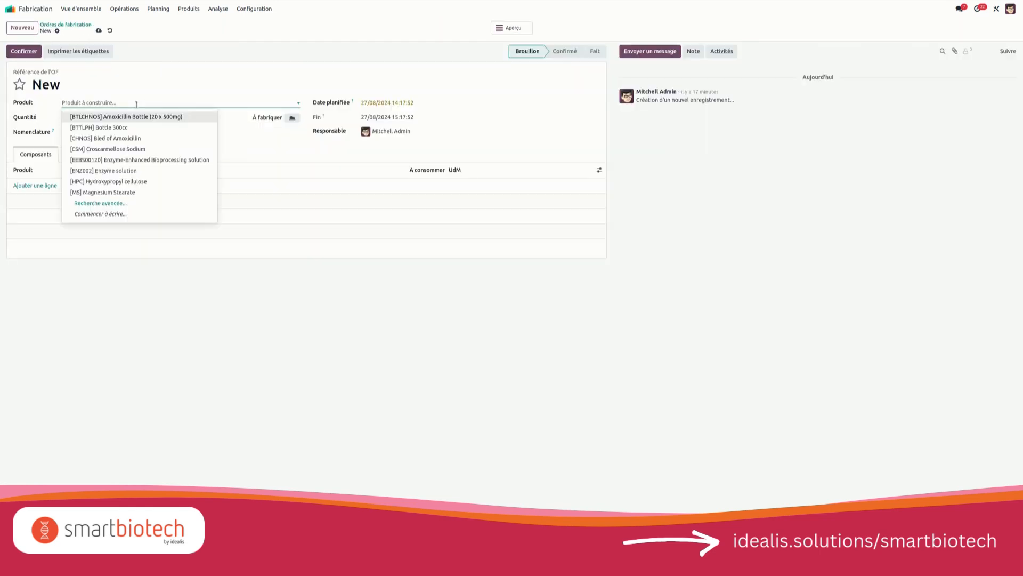
{"action": "left_click", "coordinate": [143, 161]}
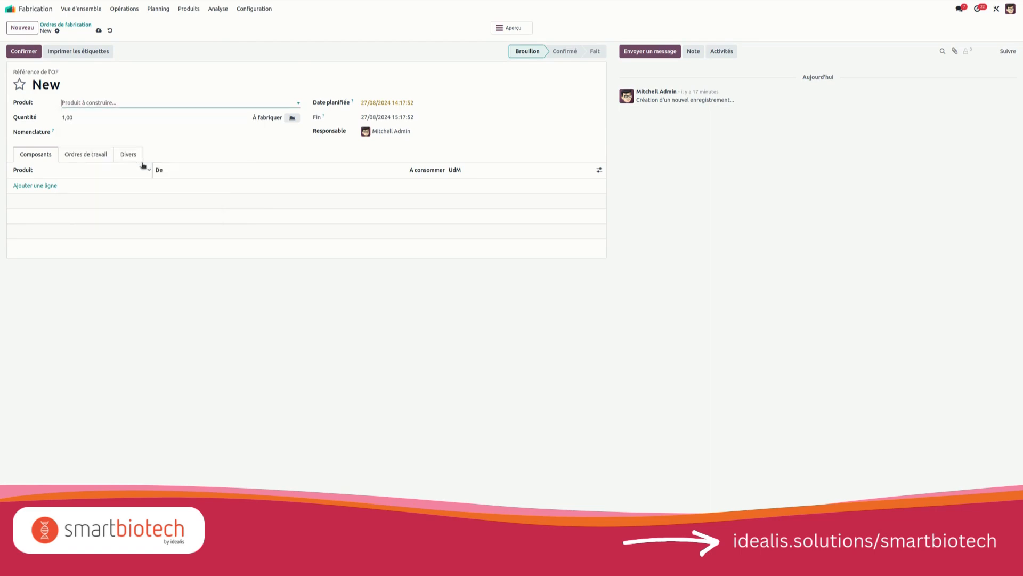
Set the manufacturing order's quantity to 2 units, save it and confirm the order.
{"action": "left_click", "coordinate": [118, 118]}
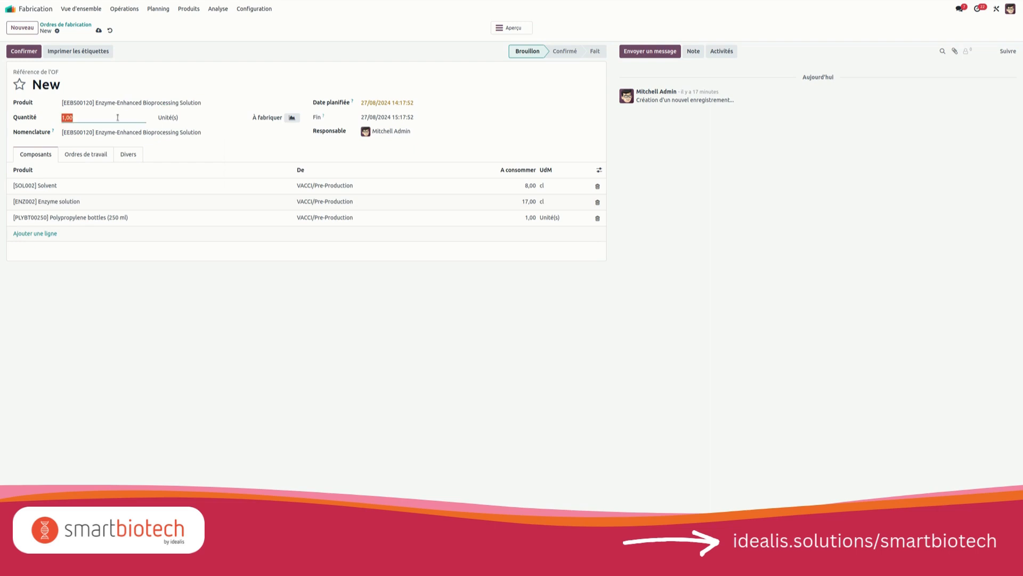
{"action": "type", "text": "2"}
{"action": "left_click", "coordinate": [98, 30]}
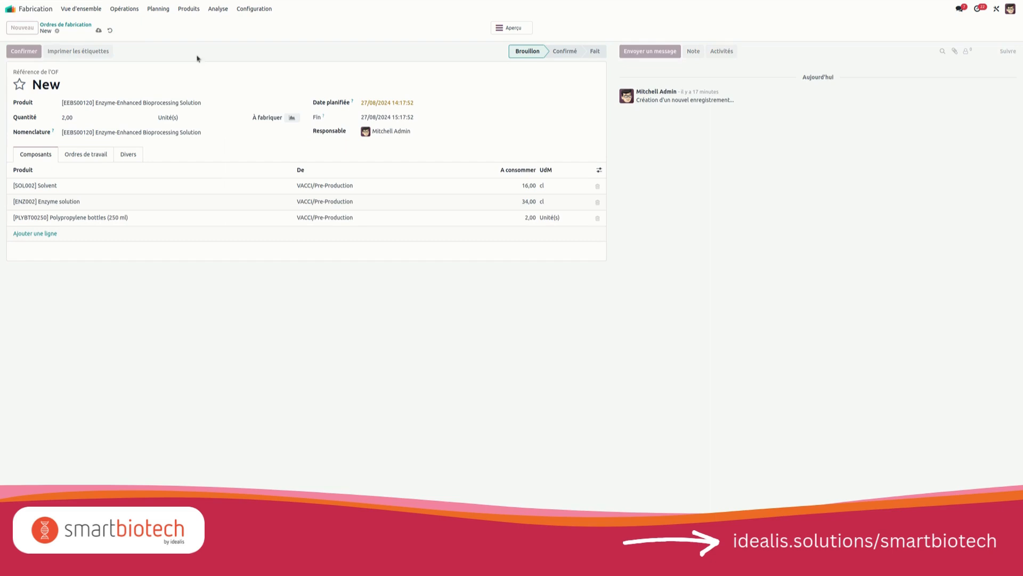
{"action": "left_click", "coordinate": [26, 53]}
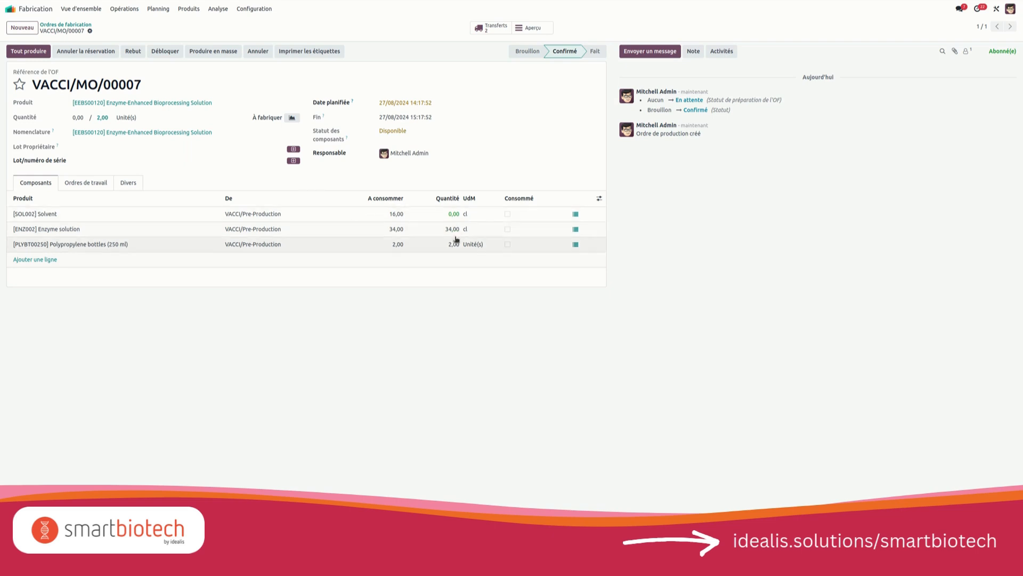
Examine which lots are reserved for the Enzyme solution component of the manufacturing order.
{"action": "left_click", "coordinate": [576, 229]}
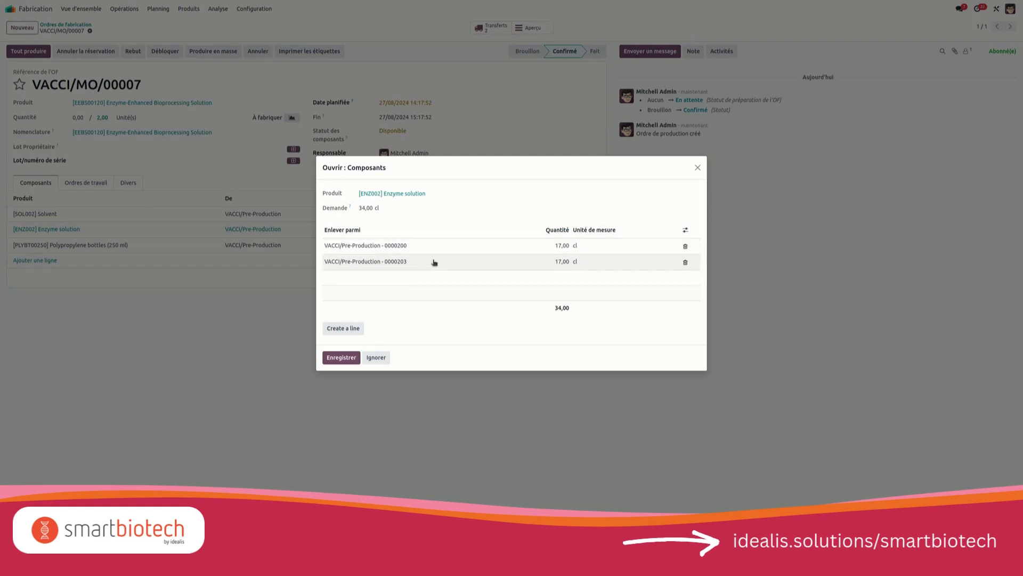
{"action": "left_click", "coordinate": [698, 167]}
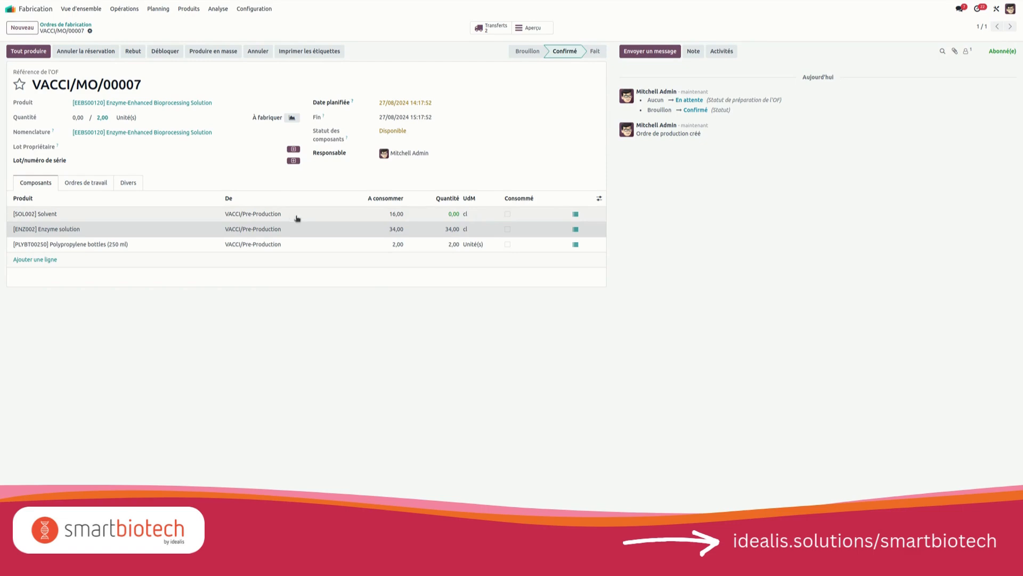
In the order's transfer from Stock to Pre-Production, change the Solvent line's source lot to VACCI/Stock/Shelf1 - 0000204 and save it.
{"action": "left_click", "coordinate": [489, 29]}
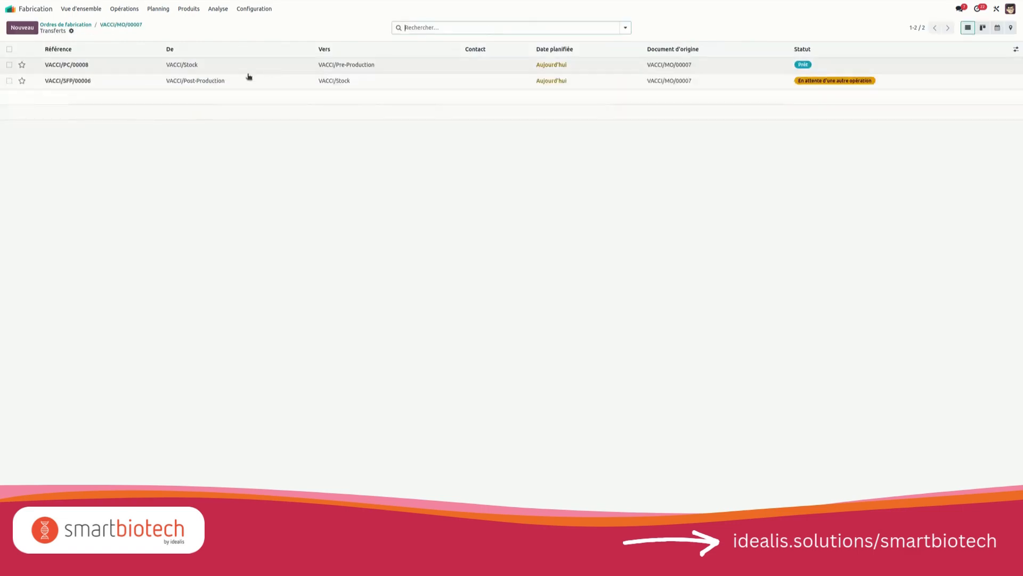
{"action": "left_click", "coordinate": [239, 67]}
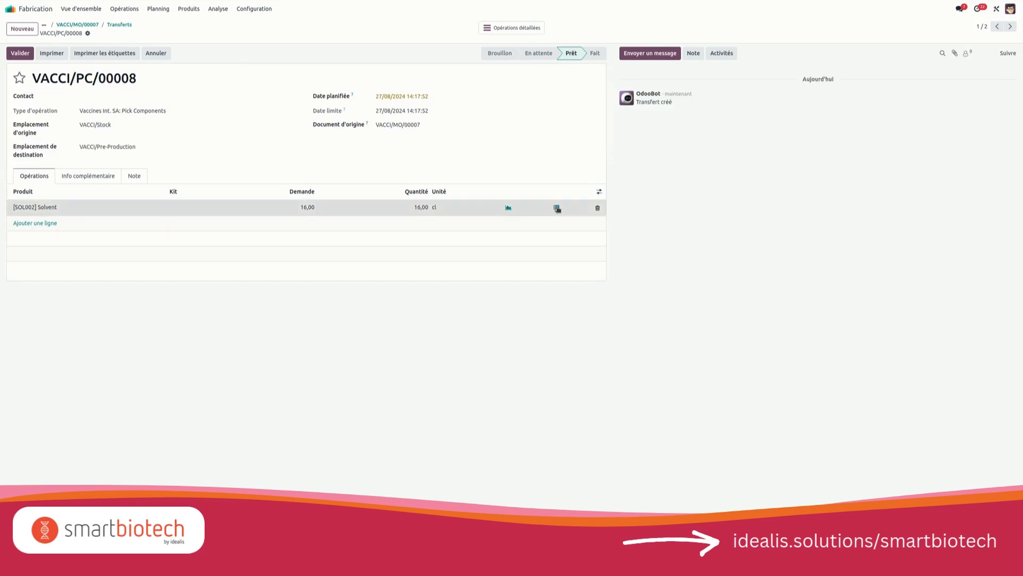
{"action": "left_click", "coordinate": [557, 209]}
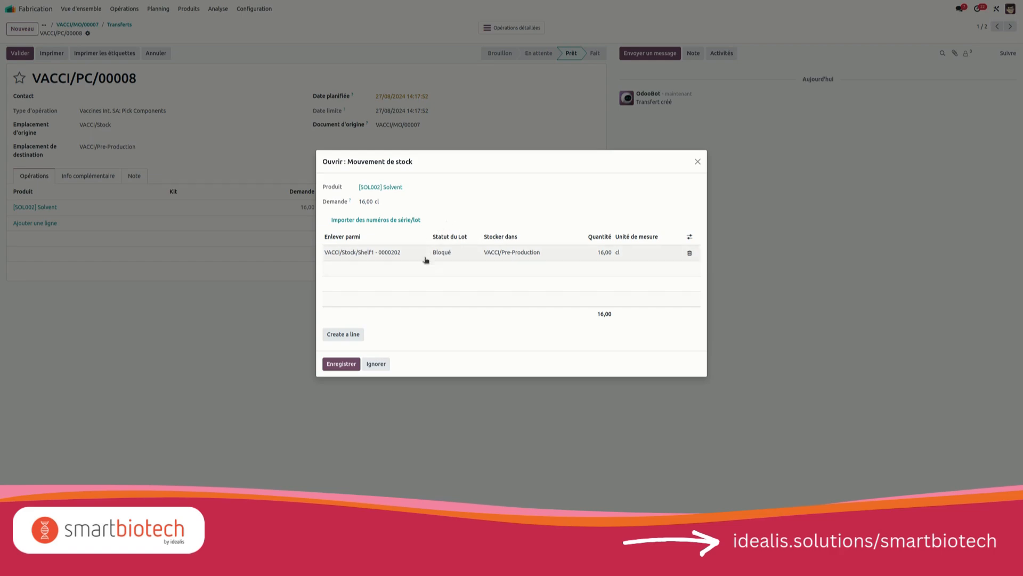
{"action": "left_click", "coordinate": [406, 253]}
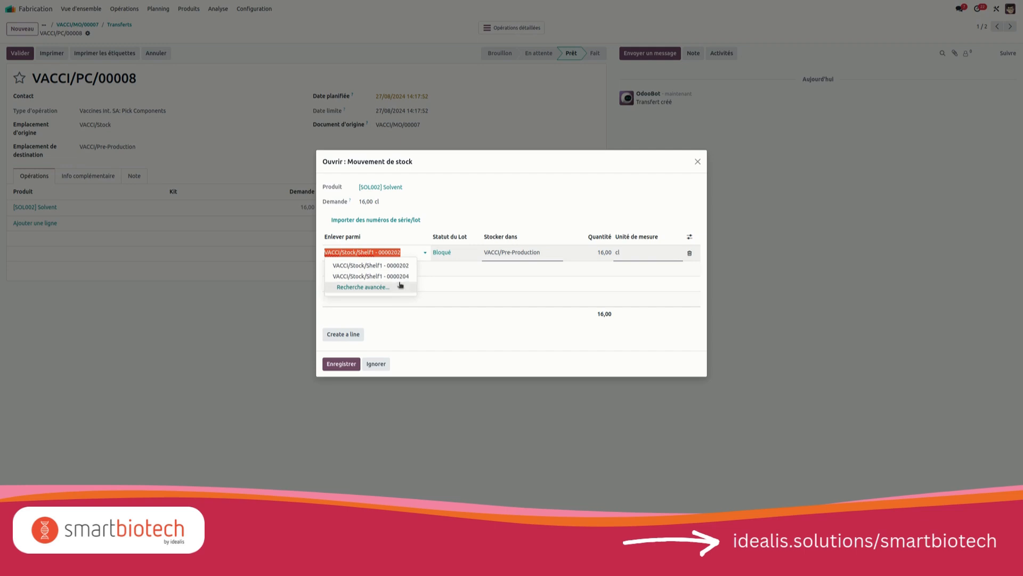
{"action": "left_click", "coordinate": [392, 287]}
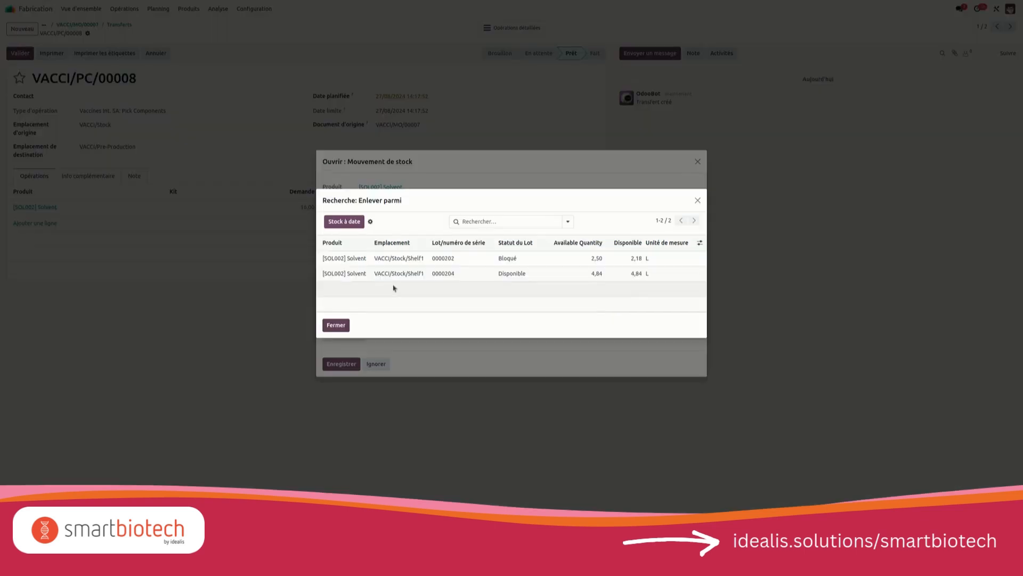
{"action": "left_click", "coordinate": [491, 274]}
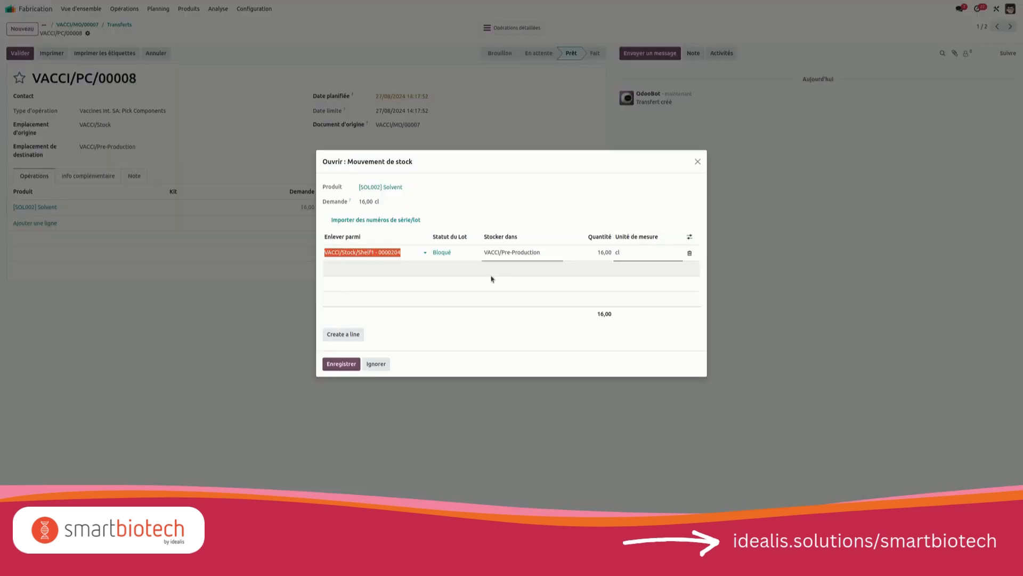
{"action": "left_click", "coordinate": [346, 360]}
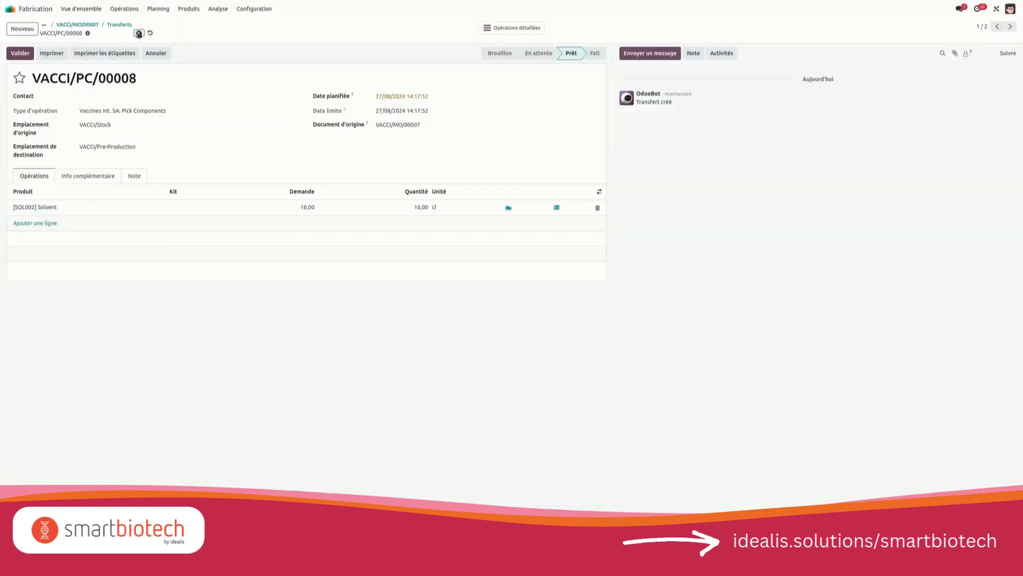
Validate the component transfer and check its Solvent lot details, finishing back on the manufacturing order.
{"action": "left_click", "coordinate": [20, 53]}
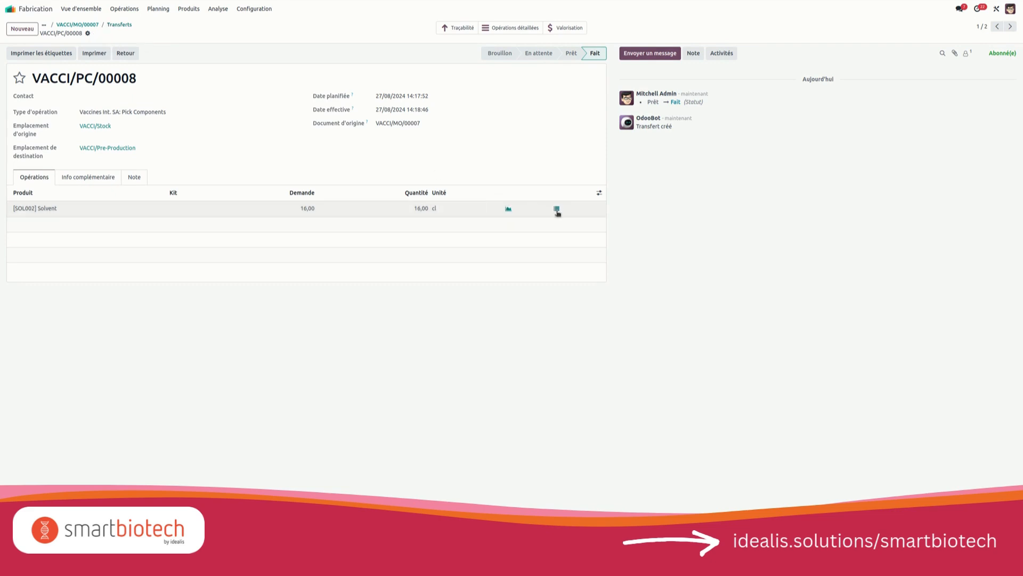
{"action": "left_click", "coordinate": [557, 208]}
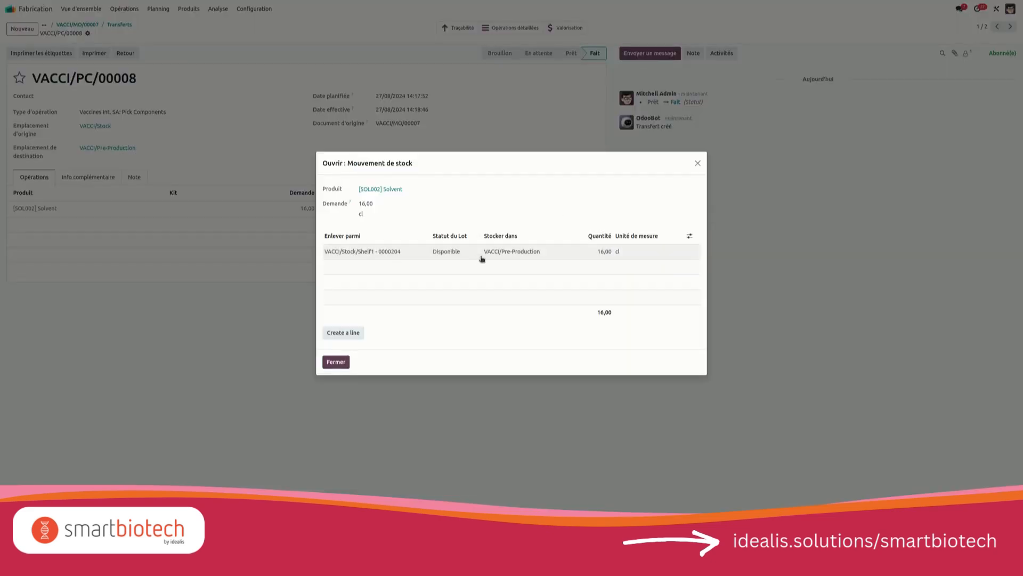
{"action": "left_click", "coordinate": [336, 361]}
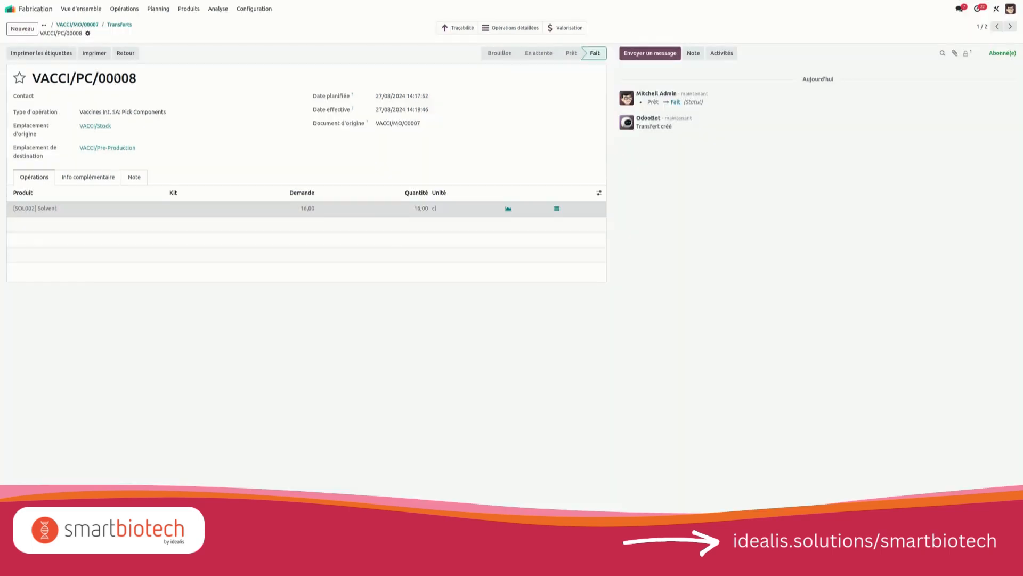
{"action": "left_click", "coordinate": [88, 24]}
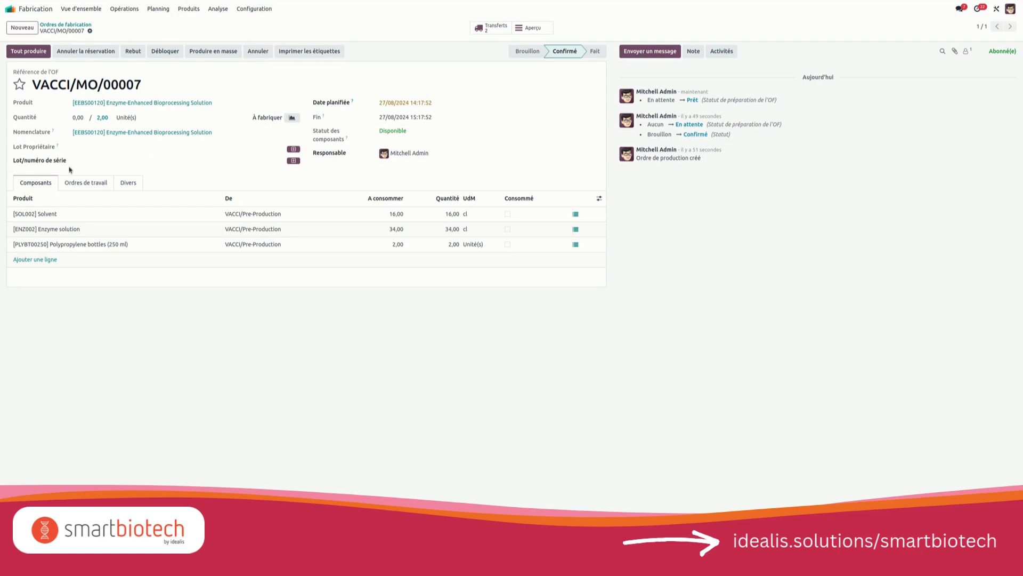
Generate the order's Lot Propriétaire and lot/serial number, and check the lots assigned to the Solvent and Enzyme solution components.
{"action": "left_click", "coordinate": [293, 149]}
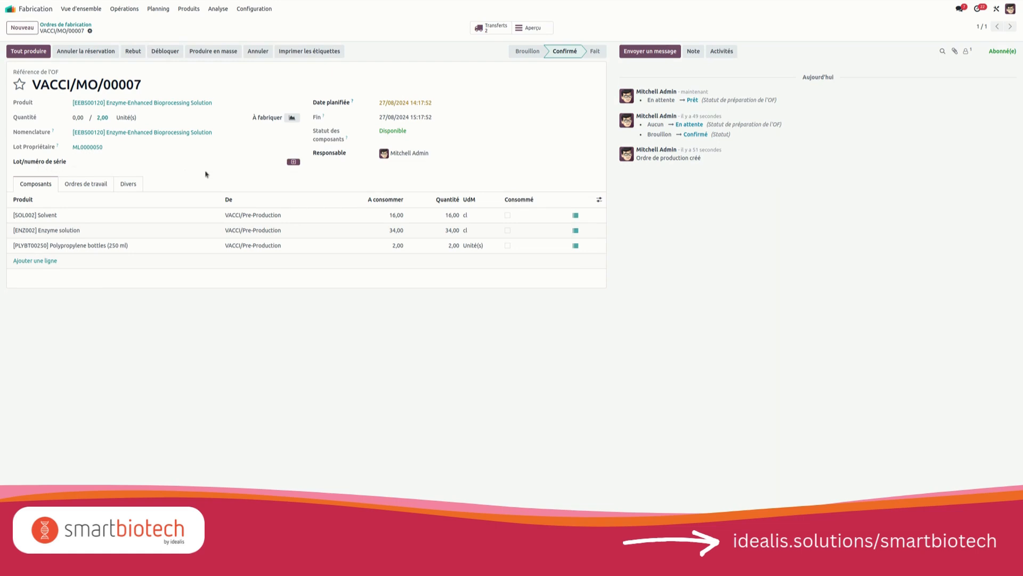
{"action": "left_click", "coordinate": [295, 163]}
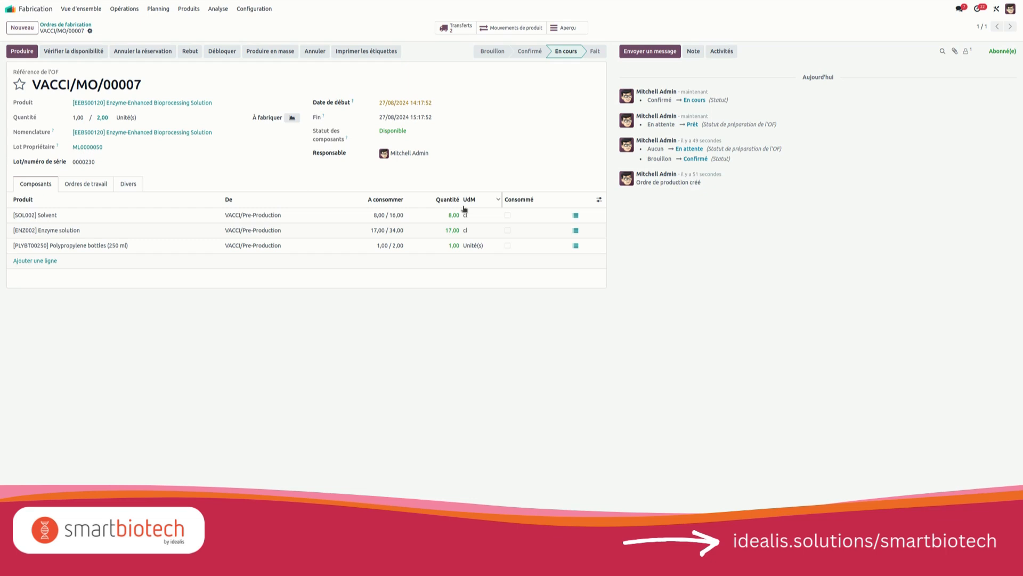
{"action": "left_click", "coordinate": [576, 216]}
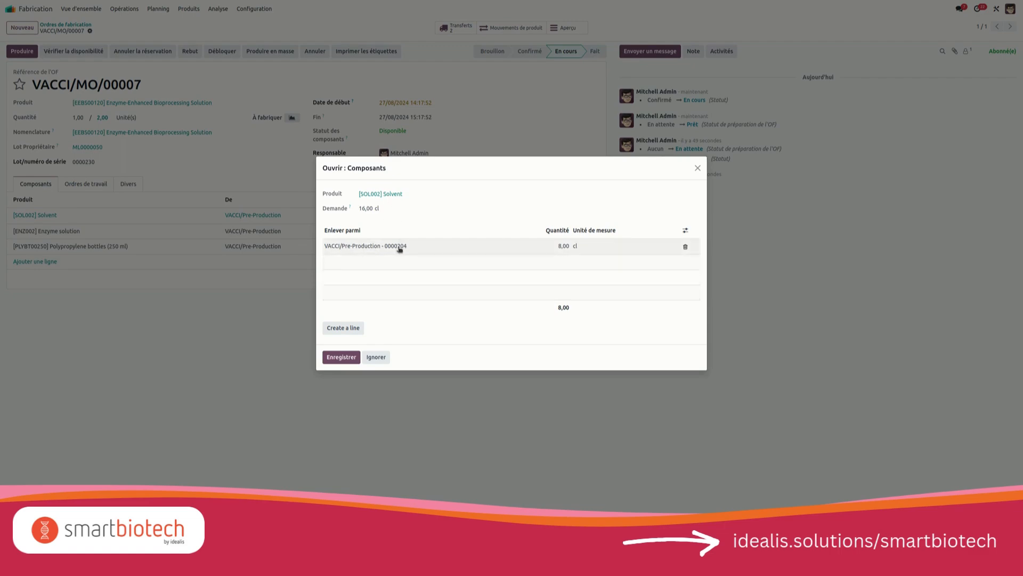
{"action": "left_click", "coordinate": [342, 358]}
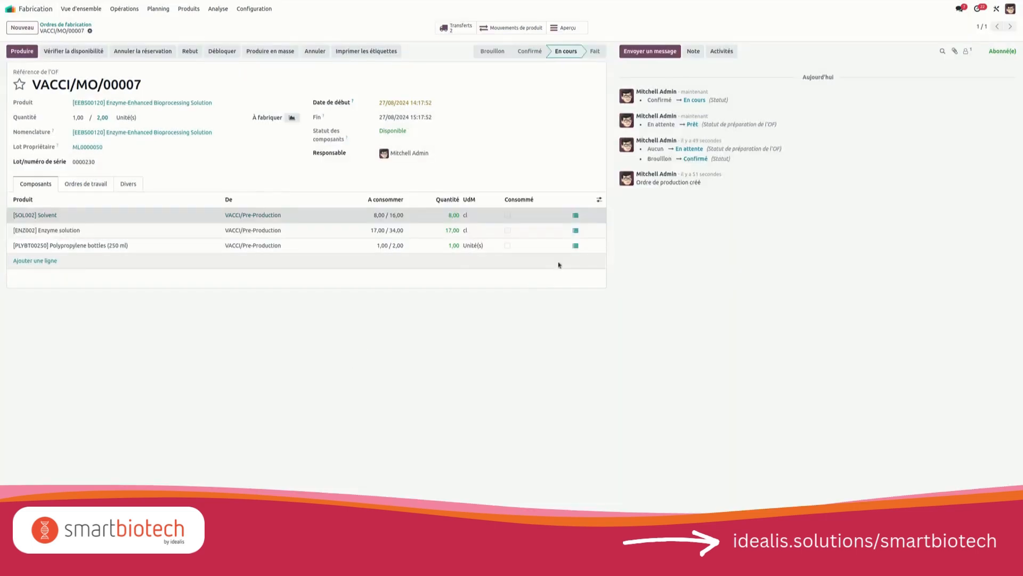
{"action": "left_click", "coordinate": [575, 230]}
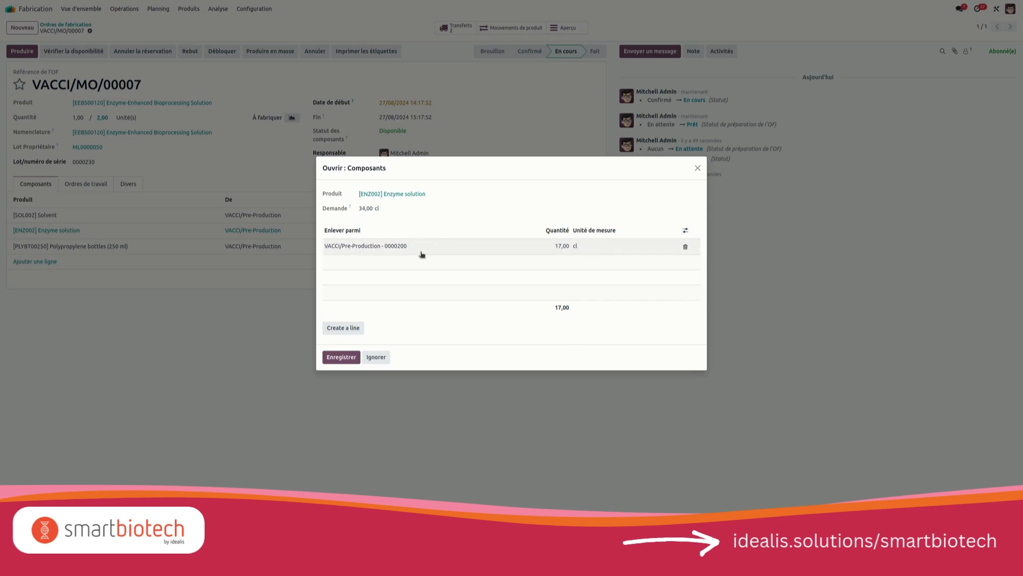
{"action": "left_click", "coordinate": [349, 360]}
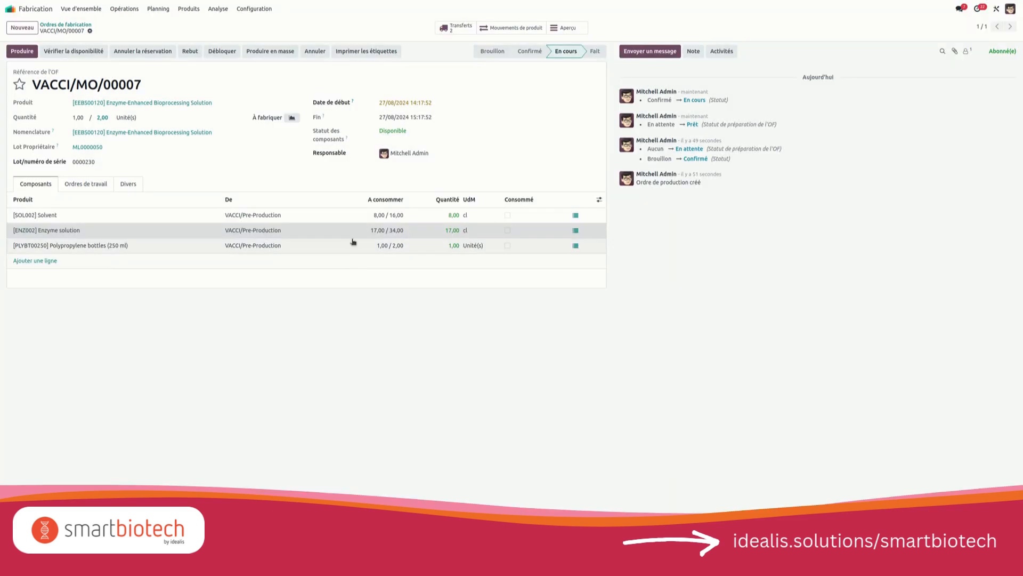
For the Polypropylene bottles component, change the LP interne to ML0000046 and the source lot to VACCI/Pre-Production - 0000210, and save.
{"action": "left_click", "coordinate": [575, 246]}
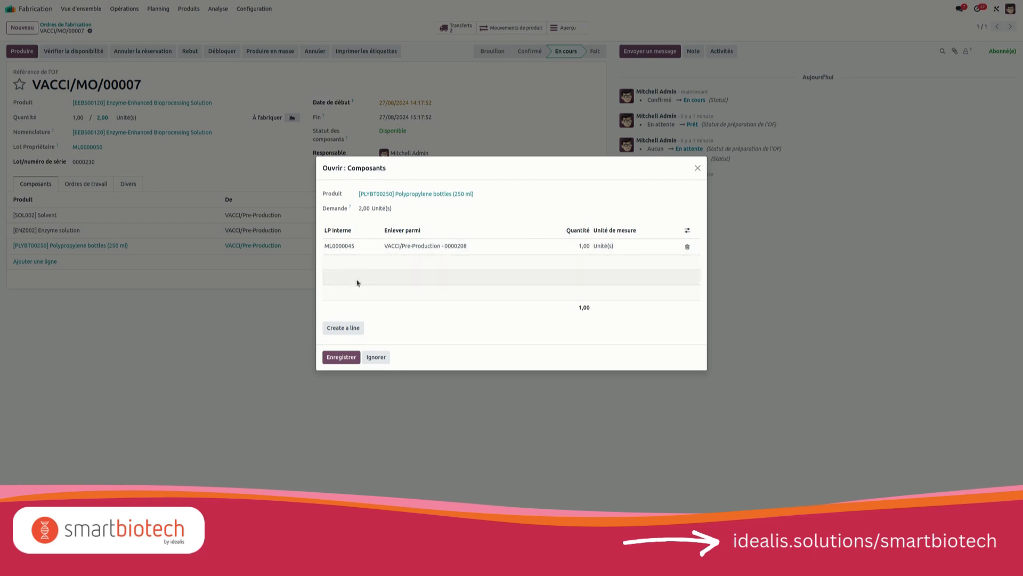
{"action": "left_click", "coordinate": [362, 245]}
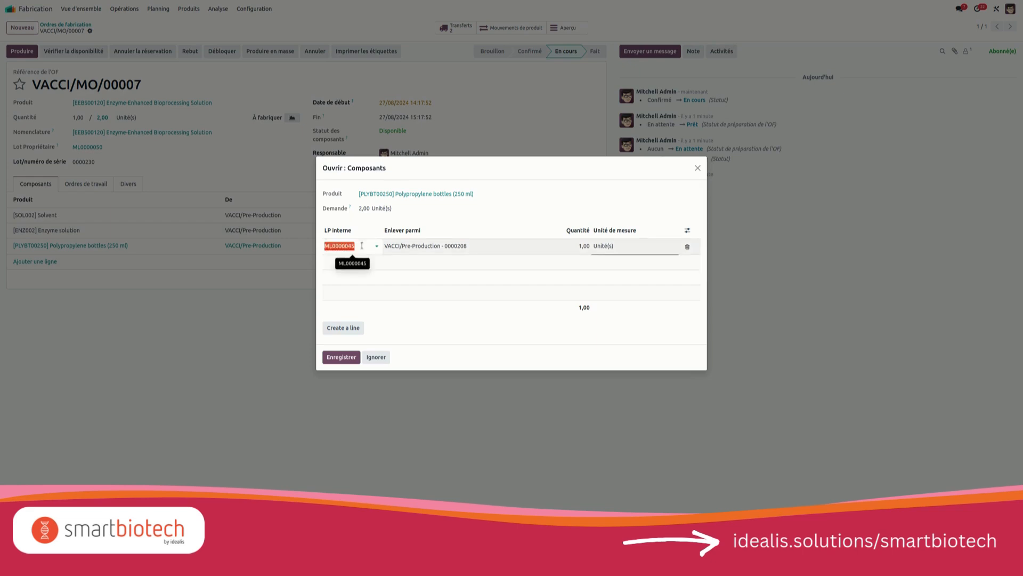
{"action": "left_click", "coordinate": [419, 246]}
{"action": "left_click", "coordinate": [358, 245]}
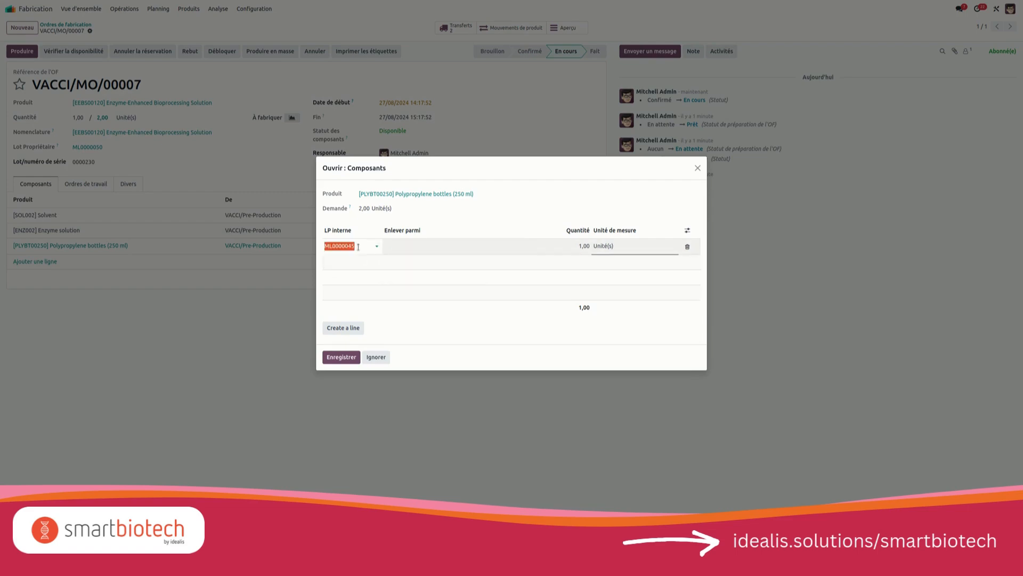
{"action": "type", "text": "ML0000046"}
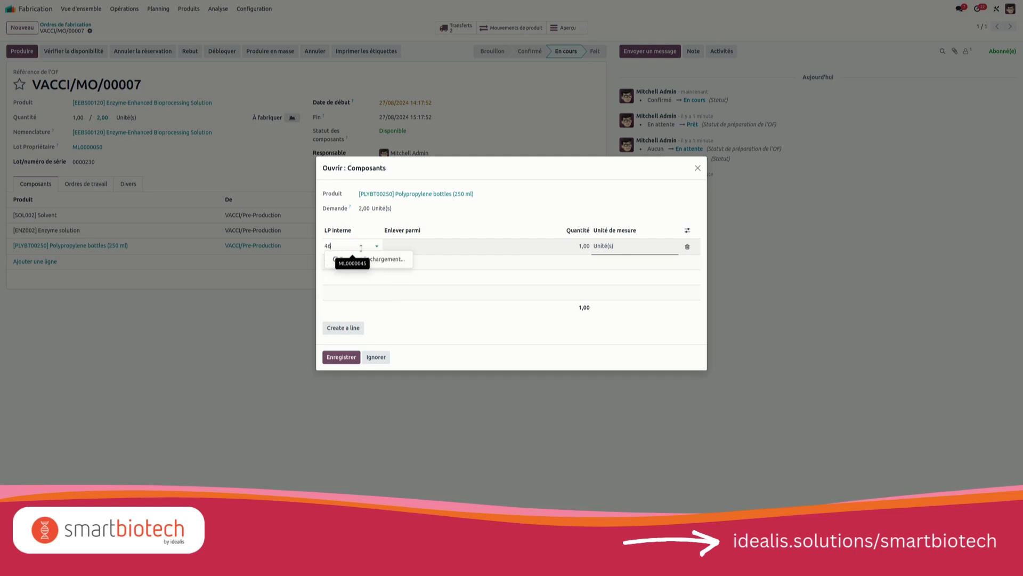
{"action": "left_click", "coordinate": [419, 249]}
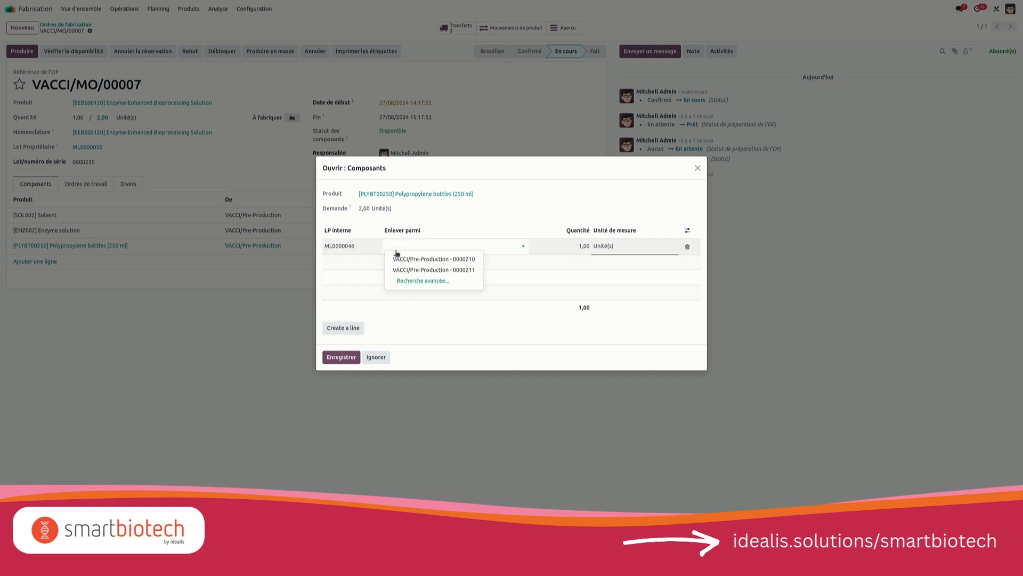
{"action": "left_click", "coordinate": [431, 260]}
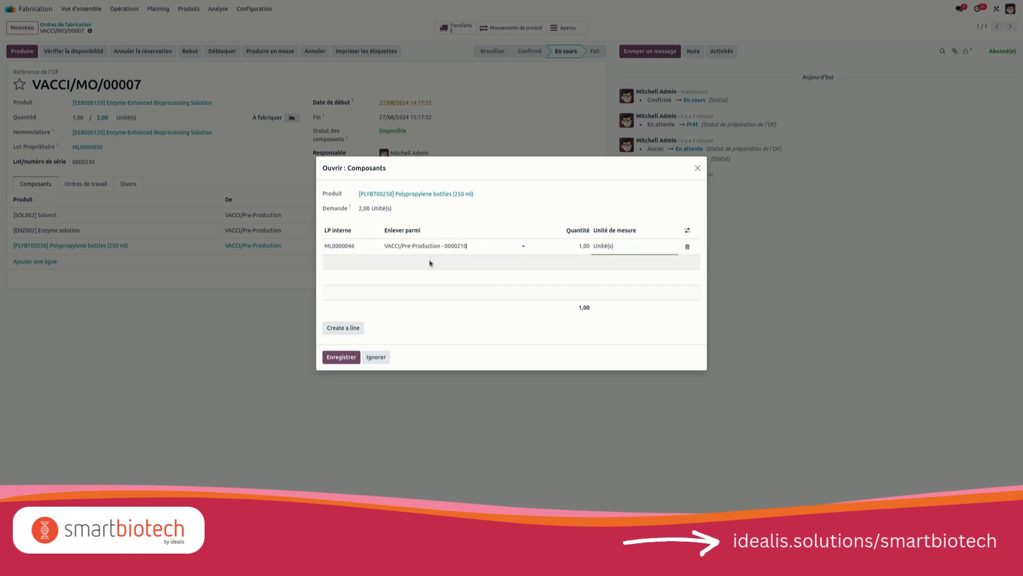
{"action": "left_click", "coordinate": [341, 357]}
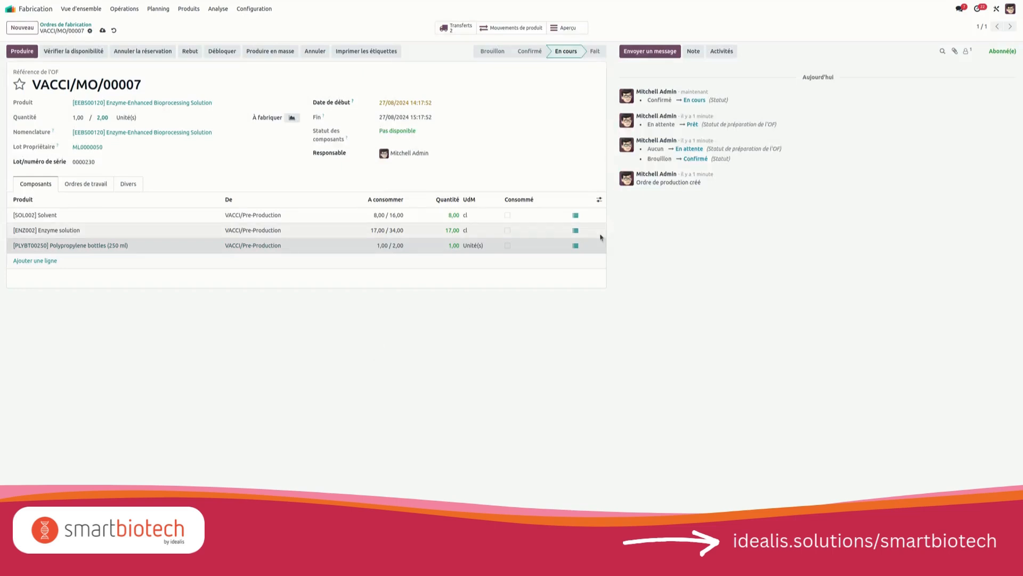
In the Enzyme solution details, set lot 0000200's quantity to 10 cl and add a line from VACCI/Pre-Production - 0000203.
{"action": "left_click", "coordinate": [575, 231]}
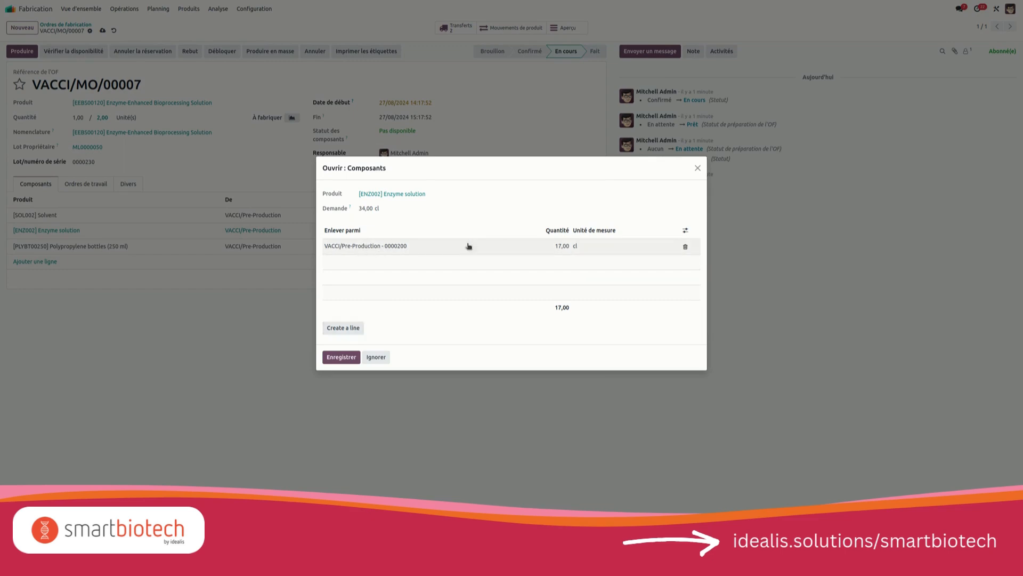
{"action": "left_click", "coordinate": [559, 246]}
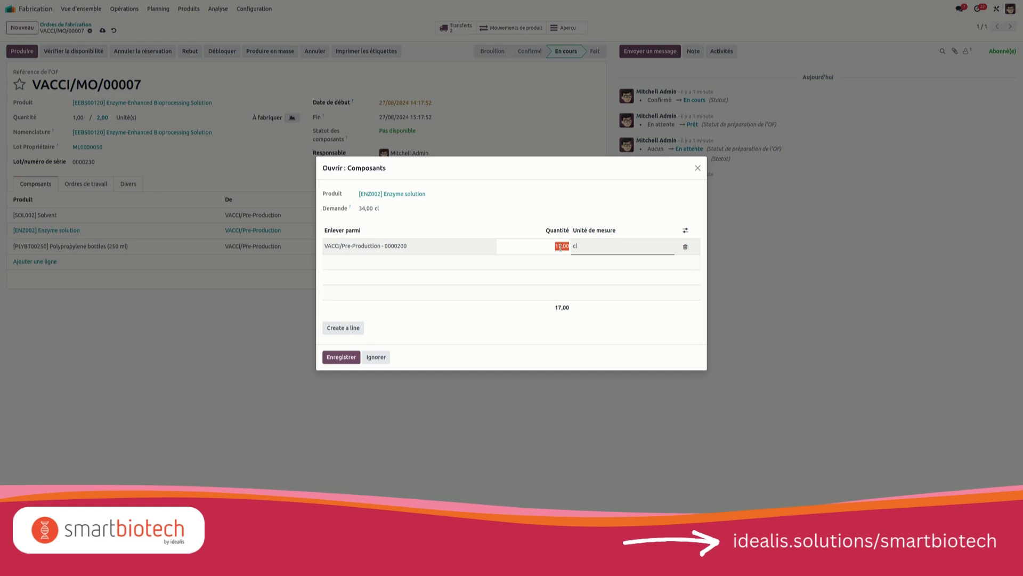
{"action": "type", "text": "10"}
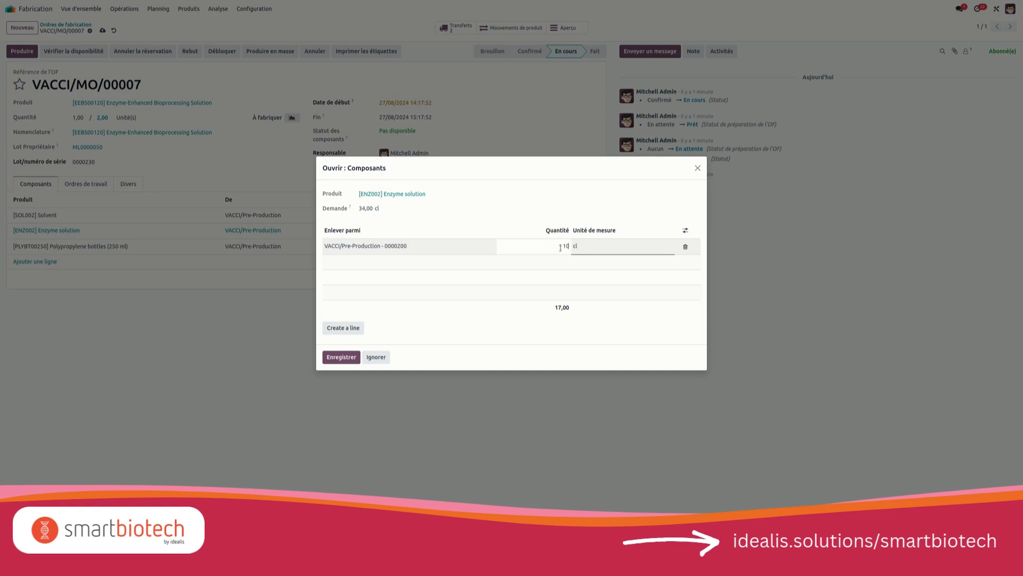
{"action": "left_click", "coordinate": [354, 329]}
{"action": "left_click", "coordinate": [414, 261]}
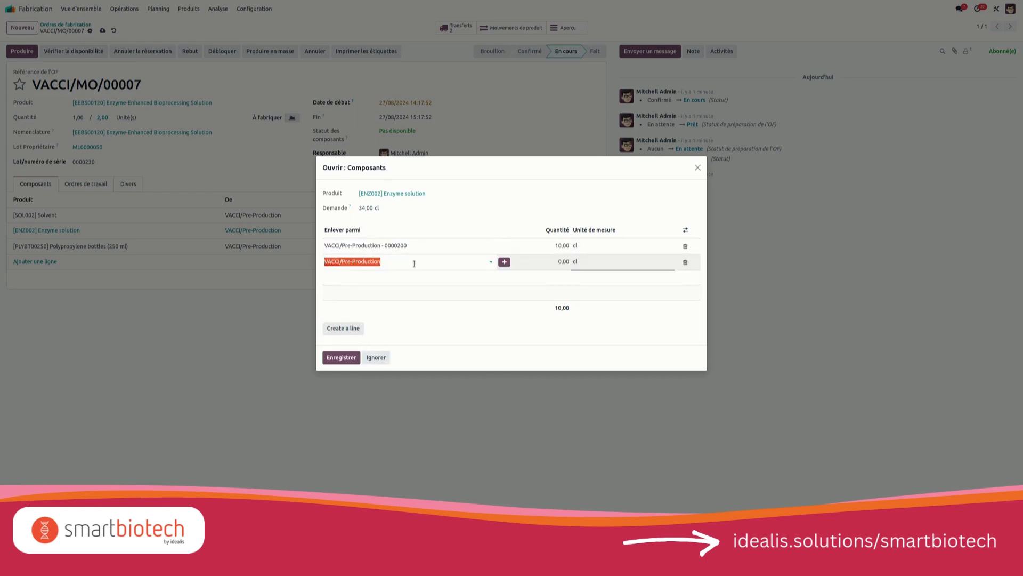
{"action": "left_click", "coordinate": [407, 285]}
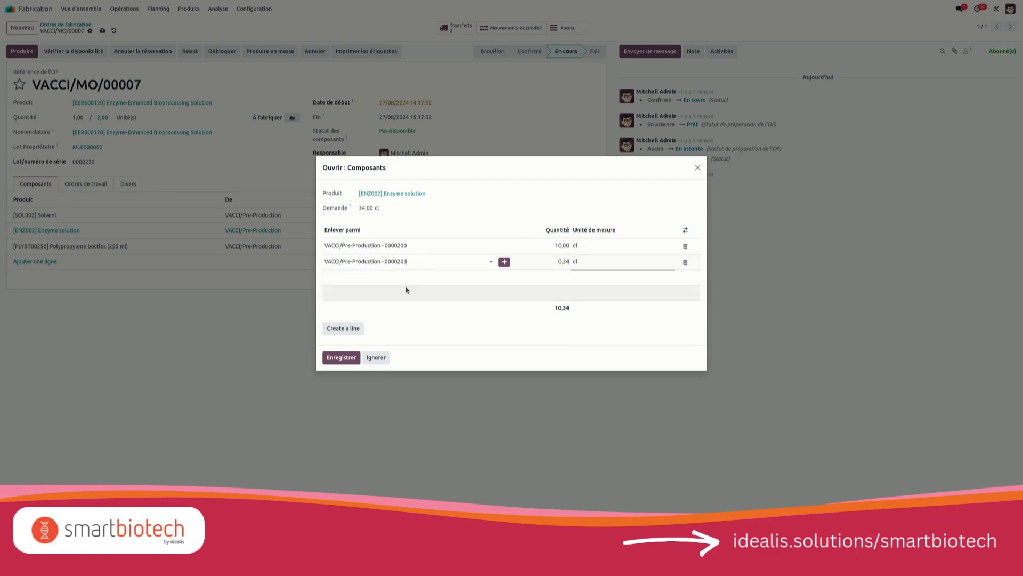
Set the Enzyme solution quantities to 16.70 cl for lot 0000200 and 0.30 cl for lot 0000203, and save.
{"action": "left_click", "coordinate": [563, 262]}
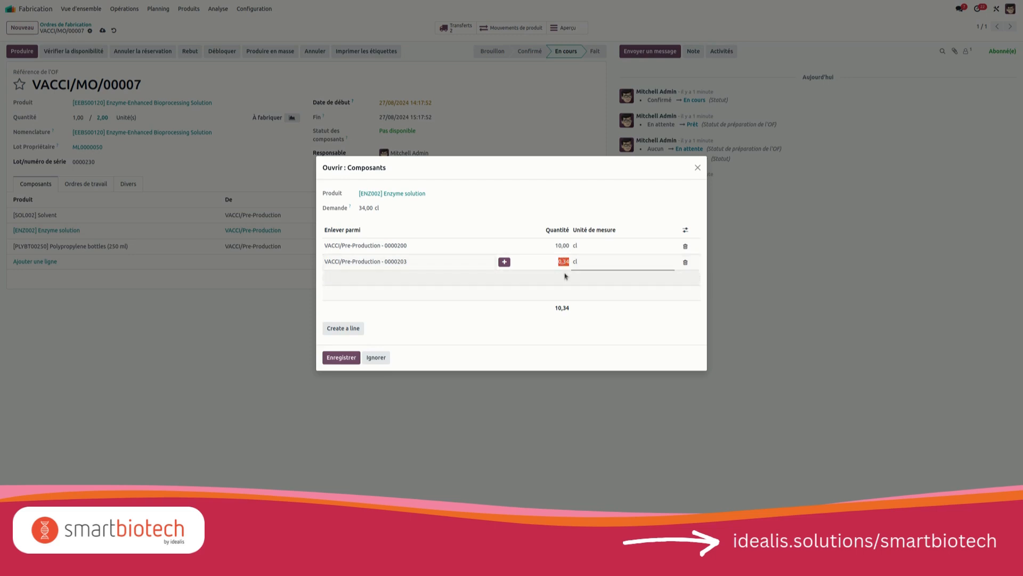
{"action": "left_click", "coordinate": [586, 191]}
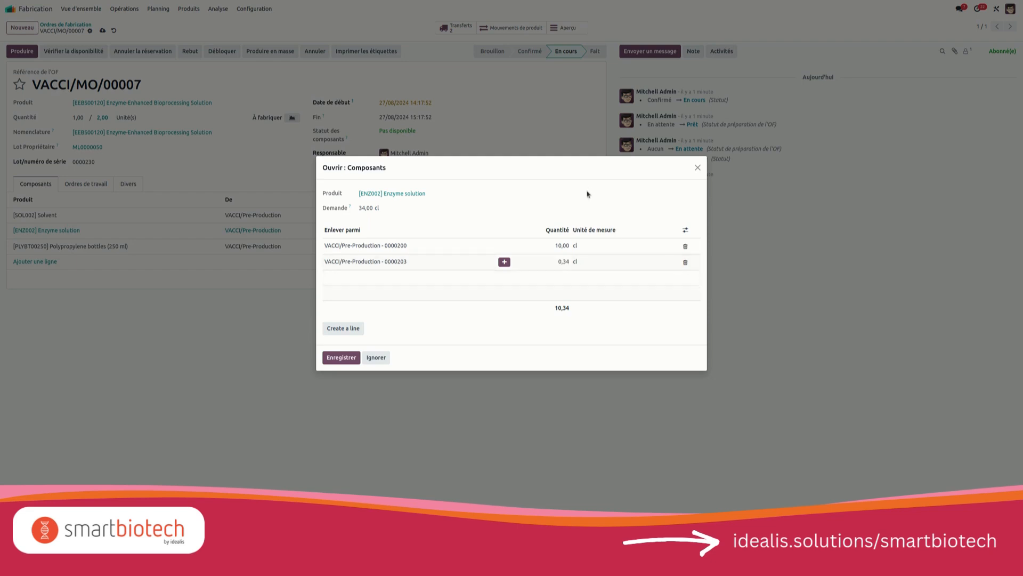
{"action": "left_click", "coordinate": [562, 246]}
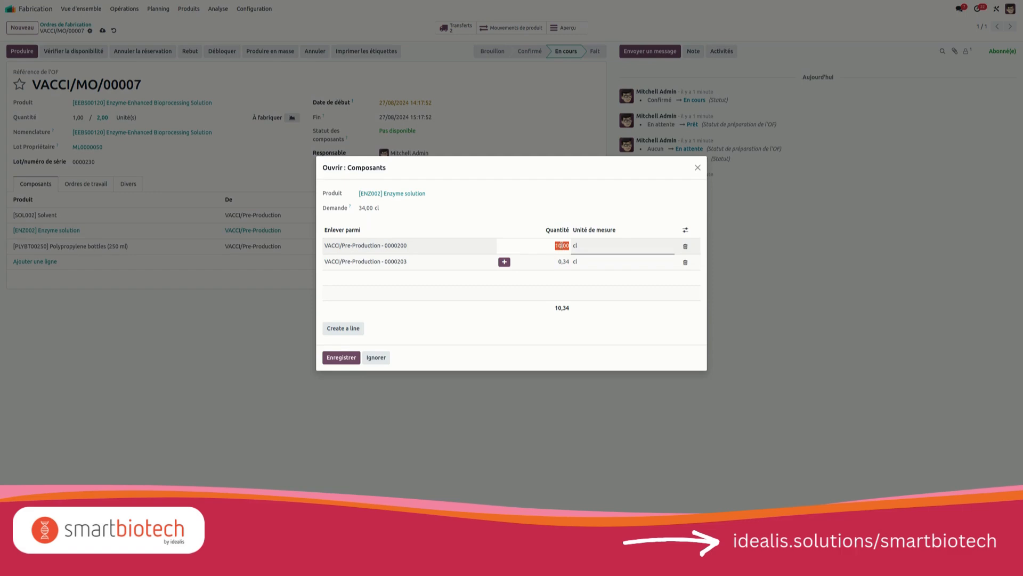
{"action": "left_click", "coordinate": [561, 245]}
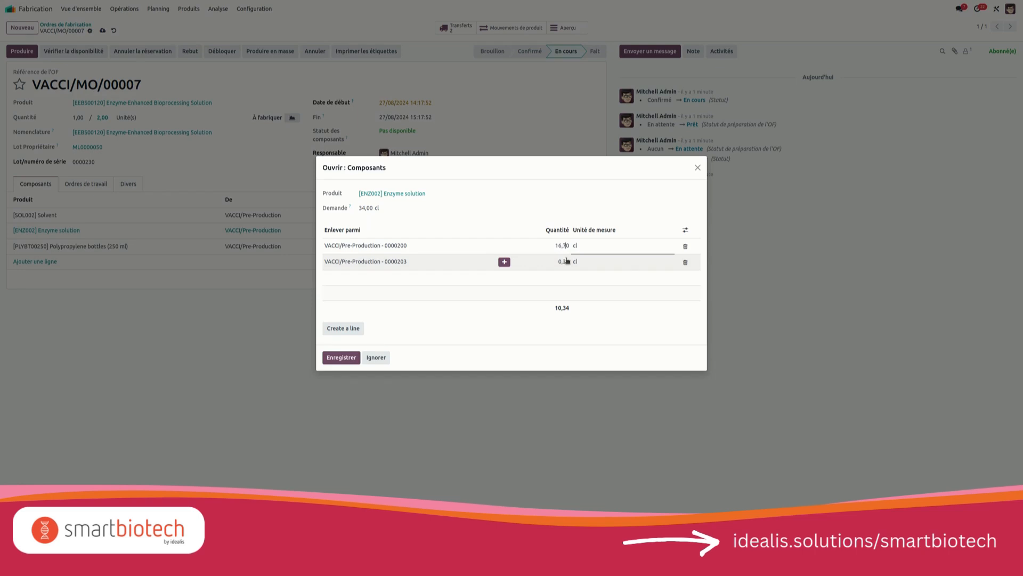
{"action": "left_click", "coordinate": [535, 203]}
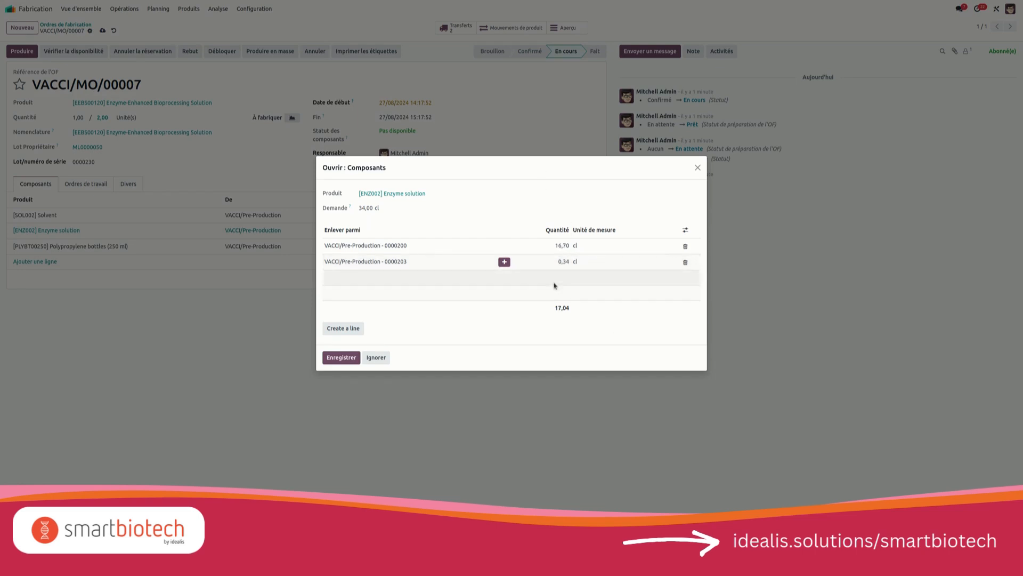
{"action": "left_click", "coordinate": [570, 262]}
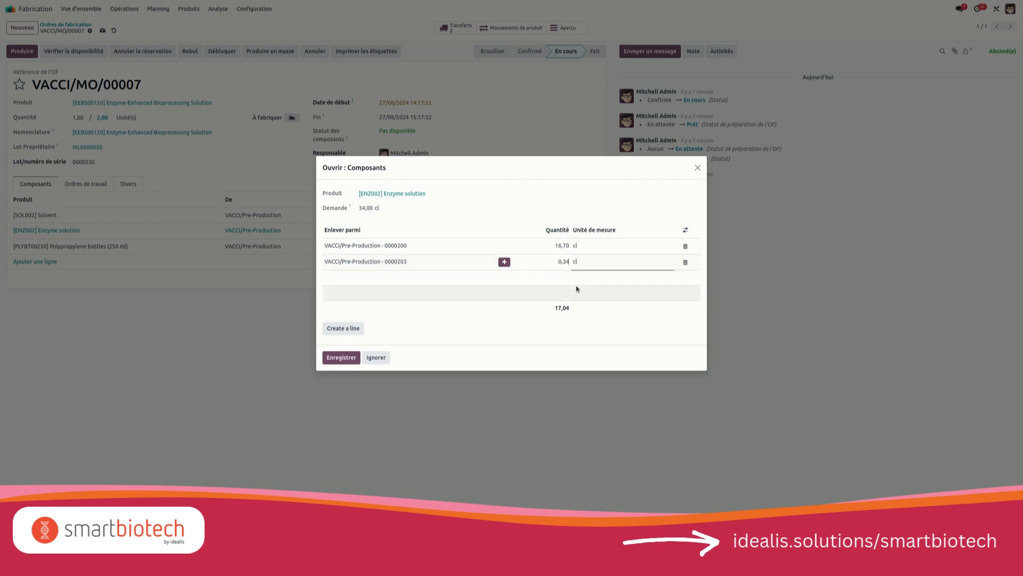
{"action": "left_click", "coordinate": [483, 192]}
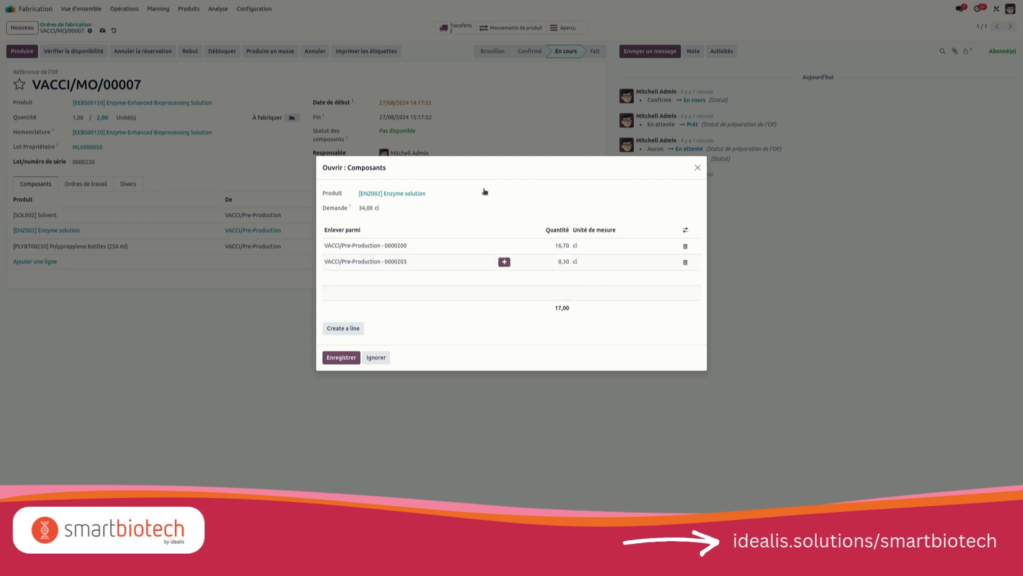
{"action": "left_click", "coordinate": [341, 358]}
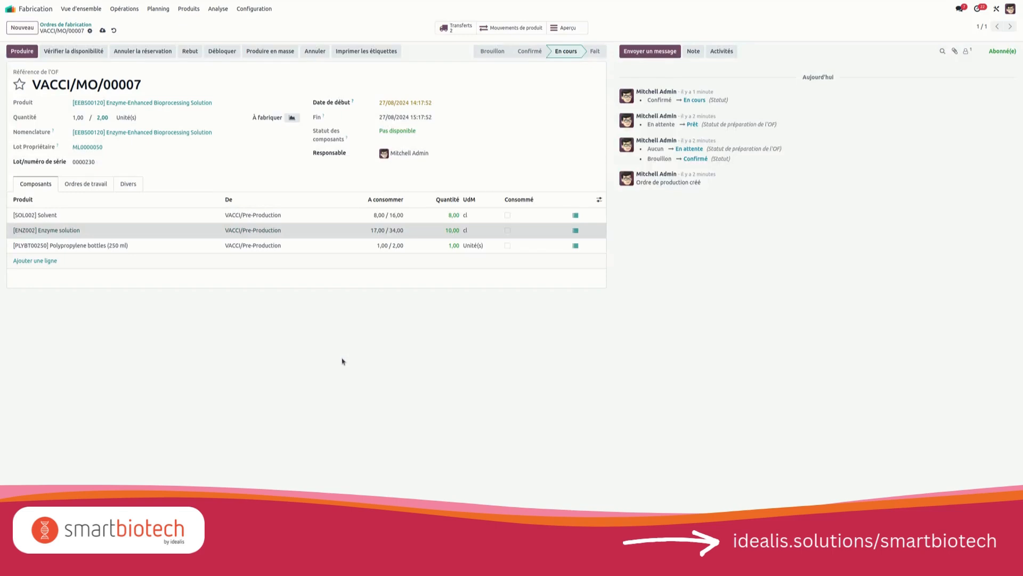
Mark all three components as consumed and try to produce the order with a backorder, finishing back on the order.
{"action": "left_click", "coordinate": [507, 230]}
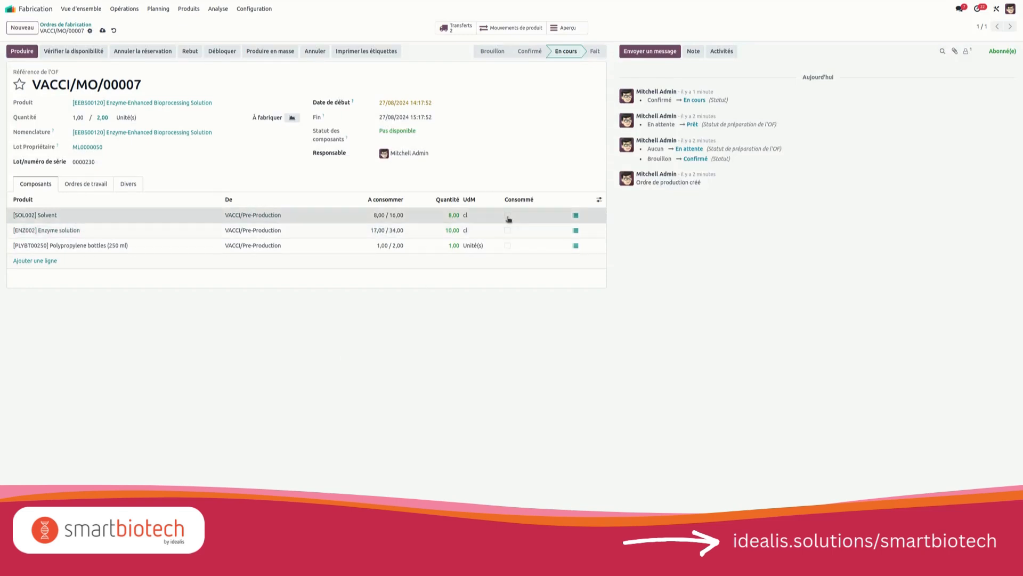
{"action": "left_click", "coordinate": [508, 246]}
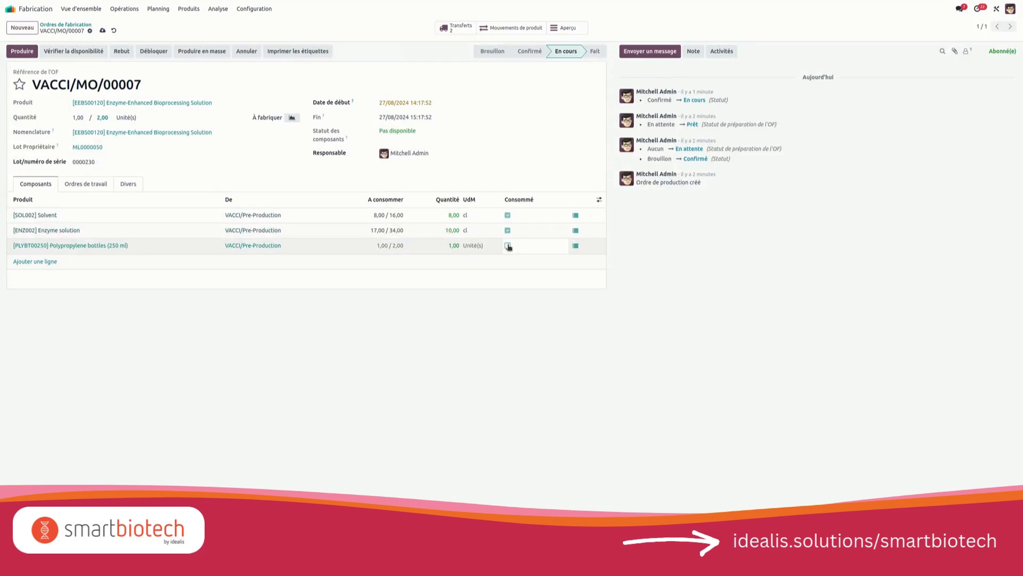
{"action": "left_click", "coordinate": [21, 51]}
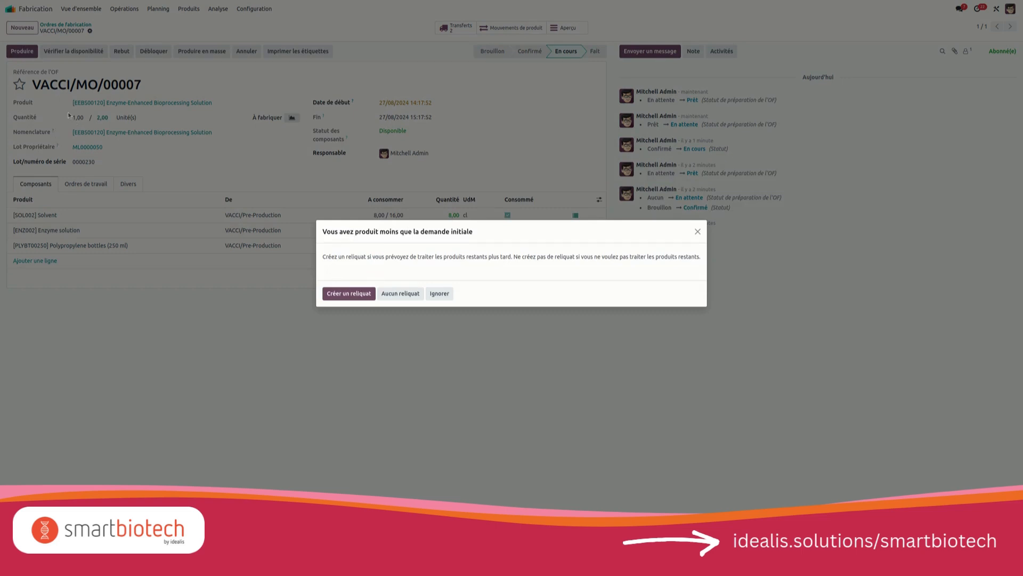
{"action": "left_click", "coordinate": [347, 296]}
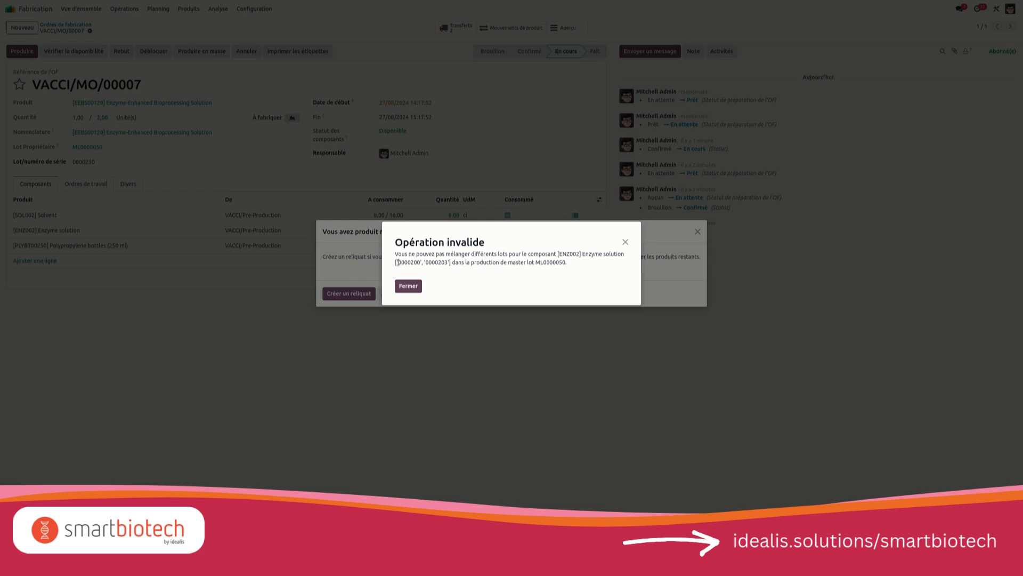
{"action": "left_click_drag", "start_coordinate": [398, 262], "coordinate": [441, 262]}
{"action": "left_click", "coordinate": [698, 233]}
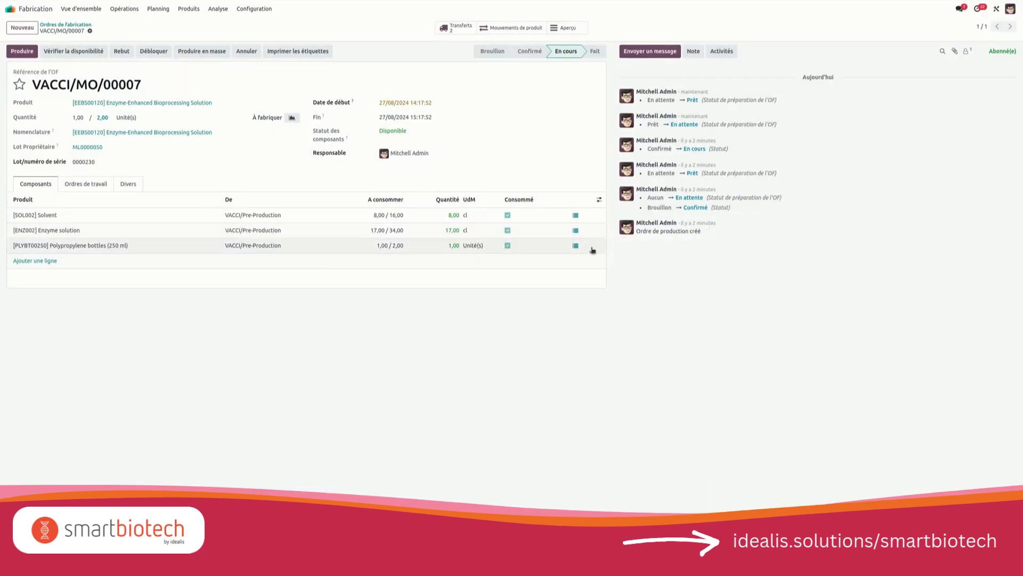
In the Enzyme solution details, delete the lot 0000203 line, set lot 0000200's quantity to 17 cl and save.
{"action": "left_click", "coordinate": [576, 230]}
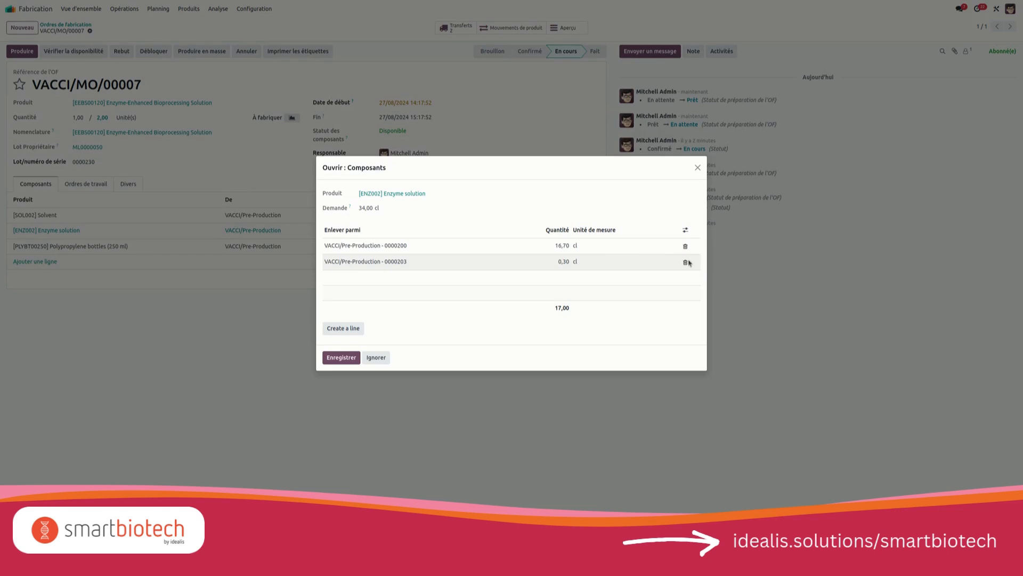
{"action": "left_click", "coordinate": [685, 261]}
{"action": "left_click", "coordinate": [559, 247]}
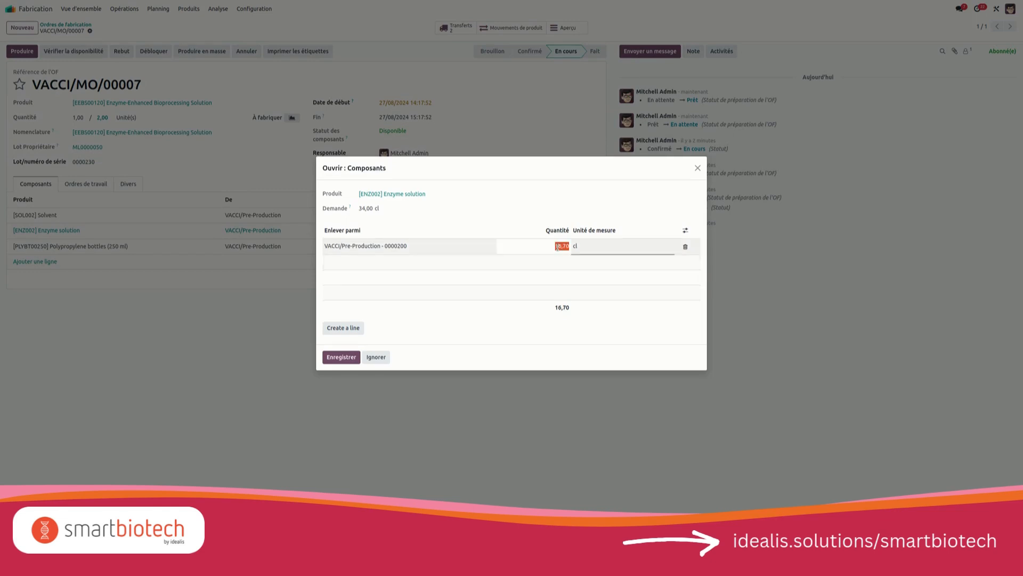
{"action": "type", "text": "17"}
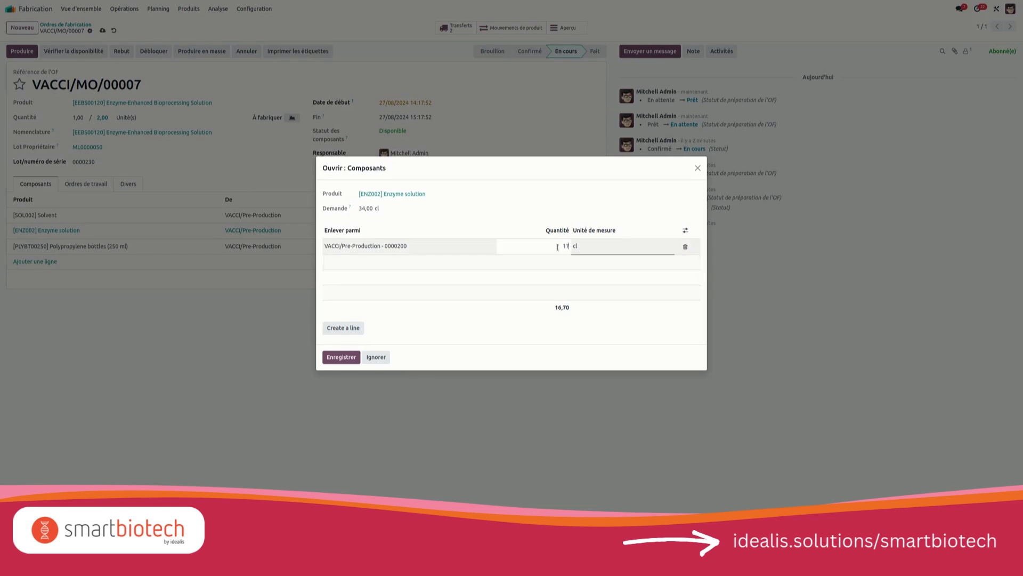
{"action": "left_click", "coordinate": [341, 357]}
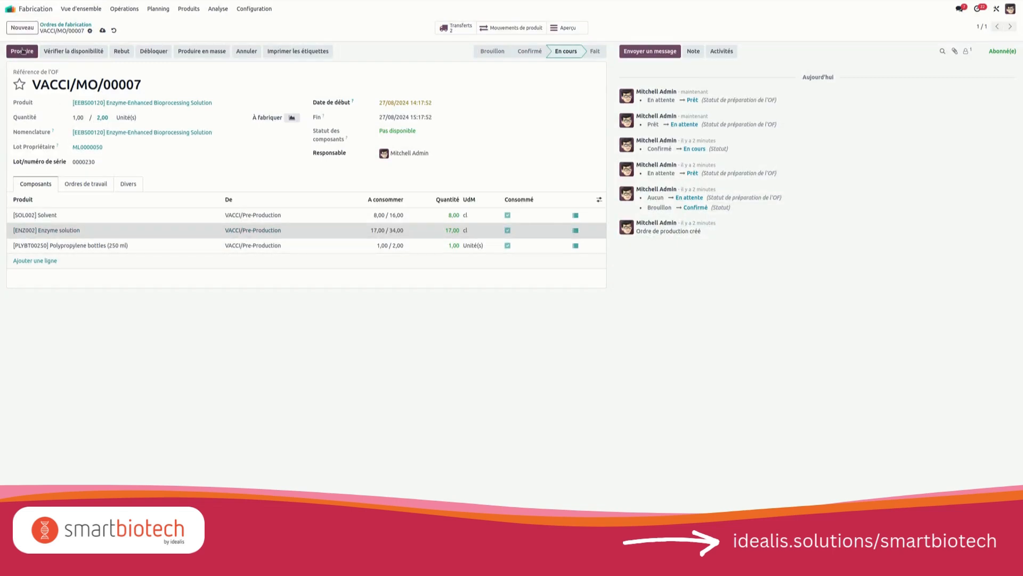
Produce the first unit with a backorder for the remainder, and generate the backorder's lot/serial number.
{"action": "left_click", "coordinate": [22, 51]}
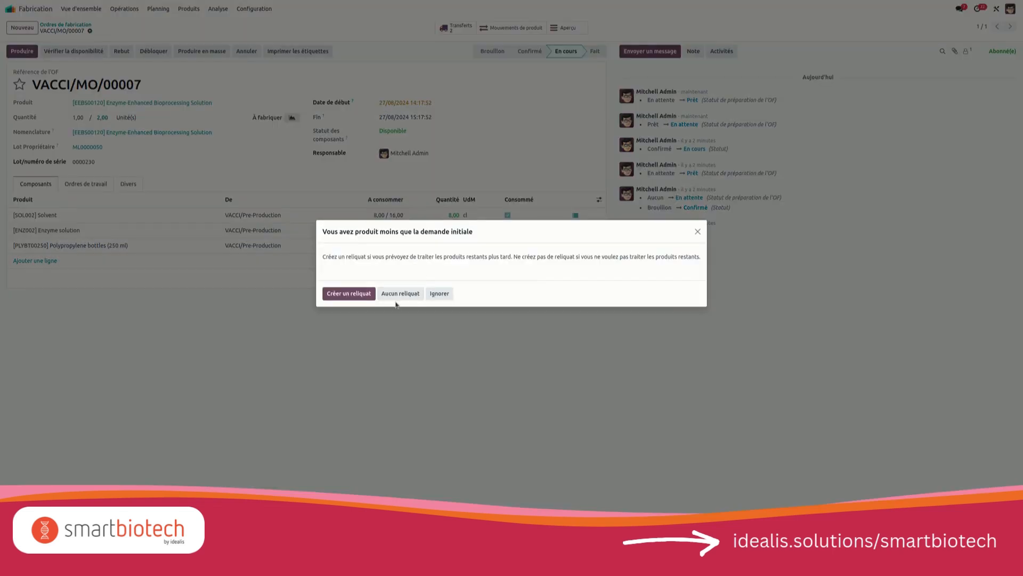
{"action": "left_click", "coordinate": [355, 294]}
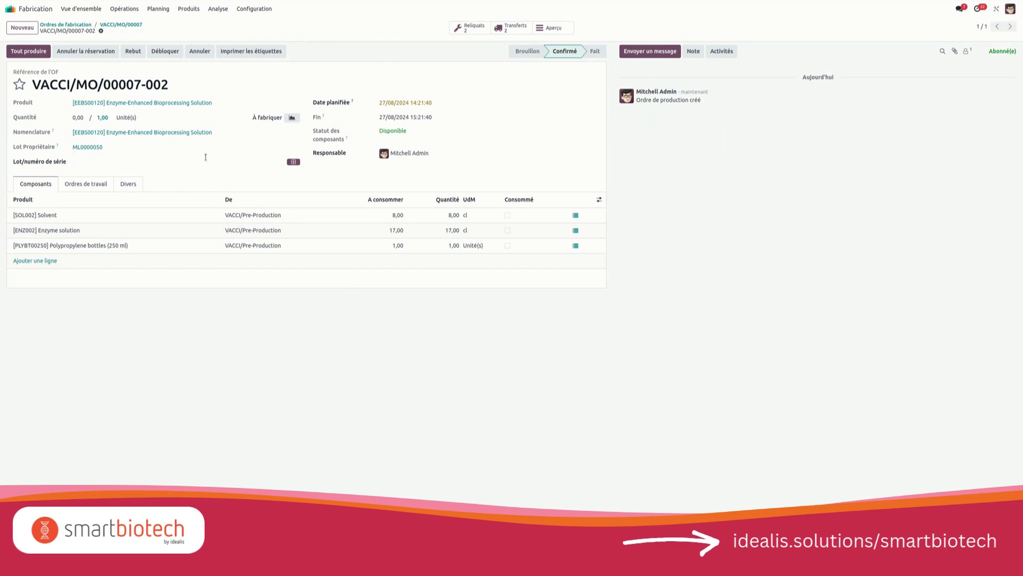
{"action": "left_click", "coordinate": [294, 162]}
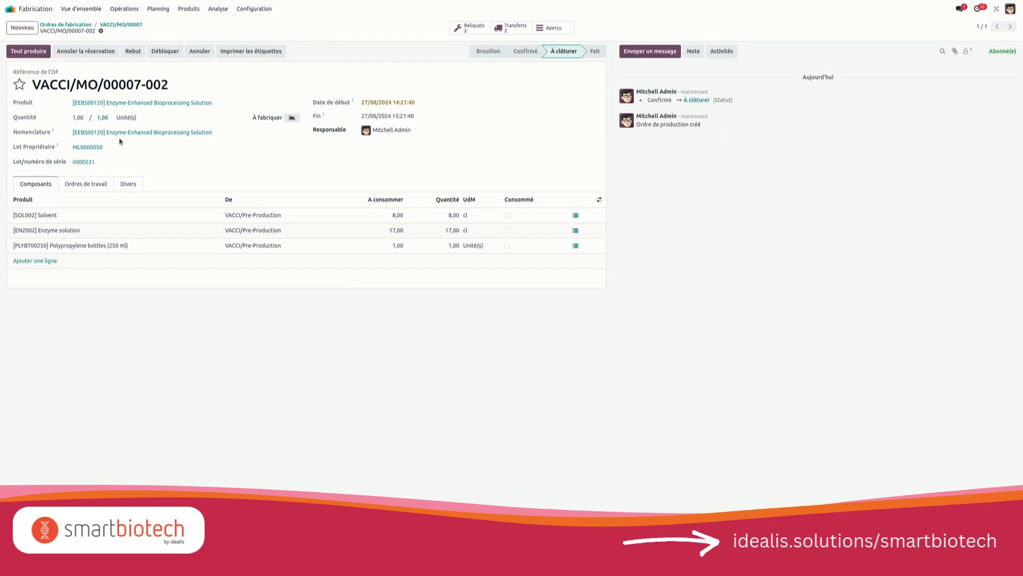
Check the lots reserved for the Solvent, Enzyme solution and Polypropylene bottles components of the backorder.
{"action": "left_click", "coordinate": [576, 216]}
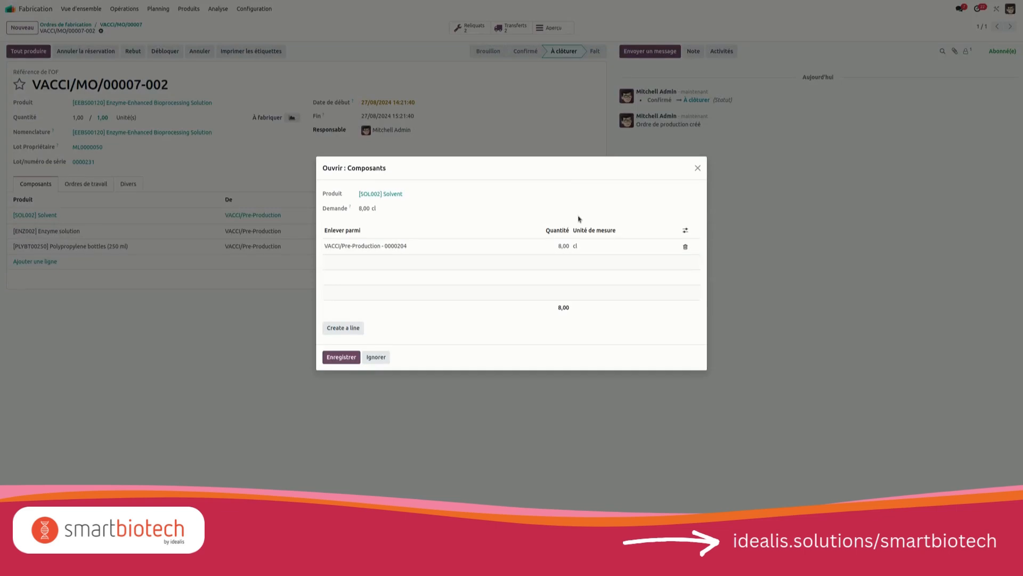
{"action": "left_click", "coordinate": [698, 168]}
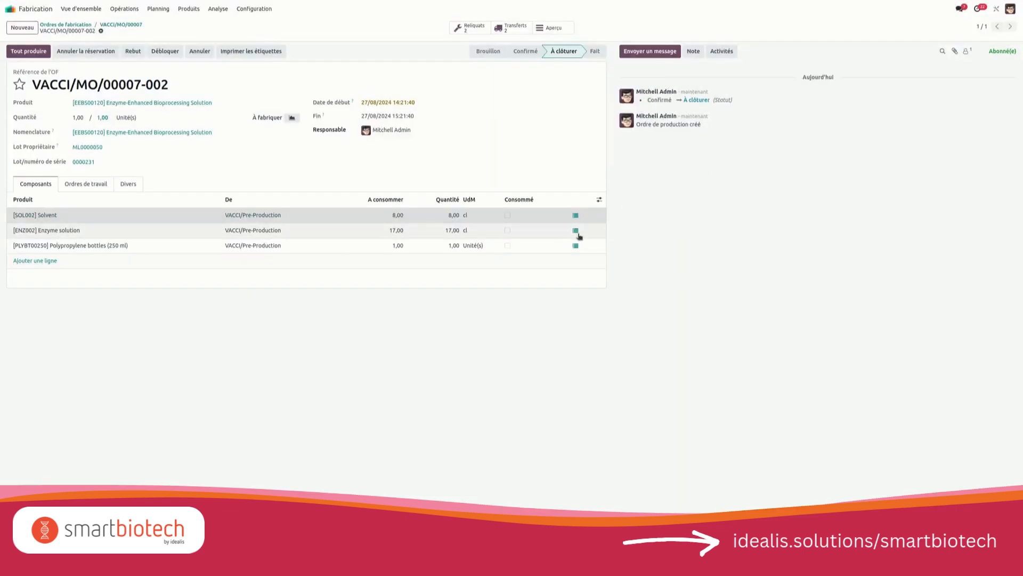
{"action": "left_click", "coordinate": [578, 231]}
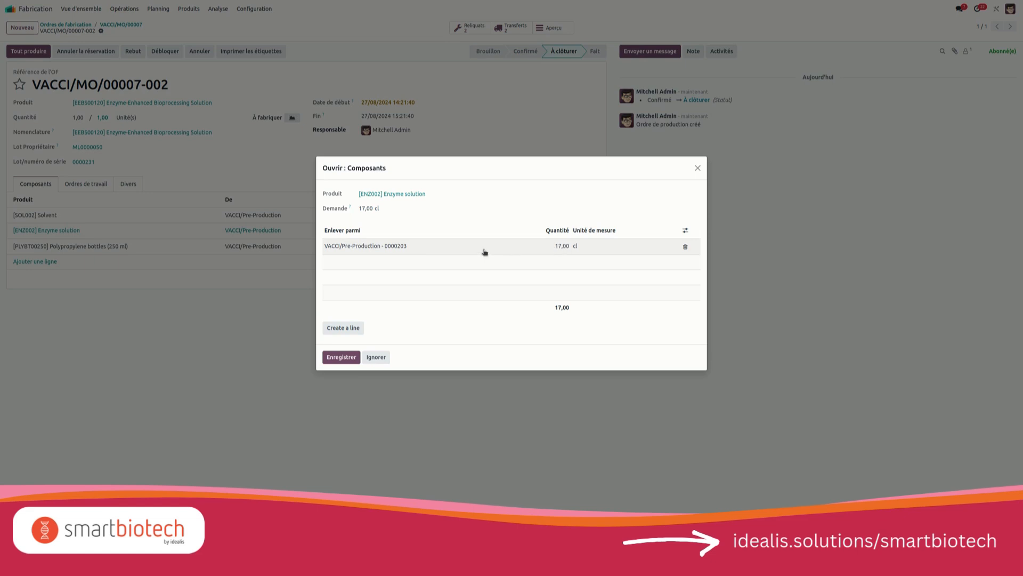
{"action": "left_click", "coordinate": [698, 168]}
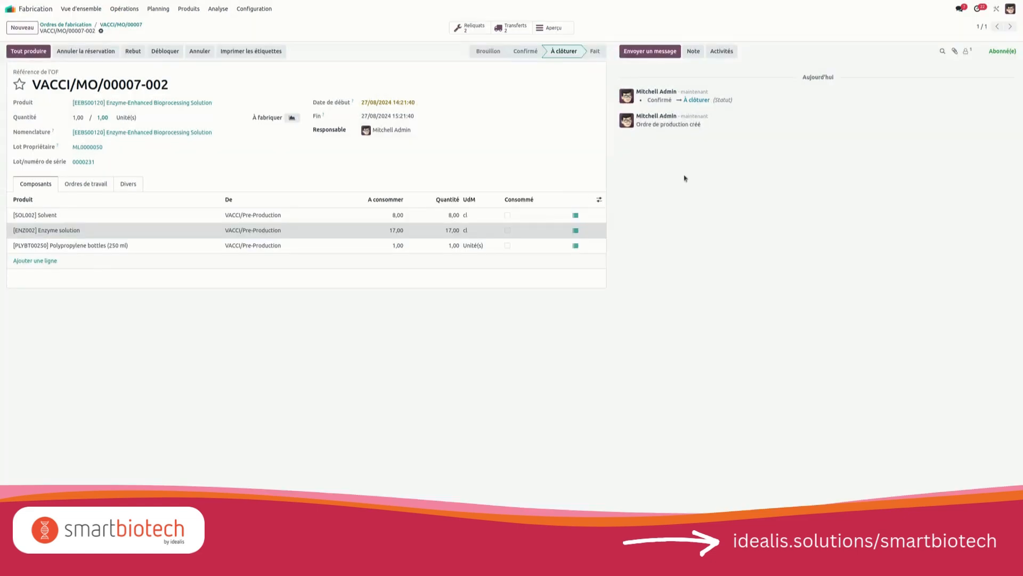
{"action": "left_click", "coordinate": [567, 245]}
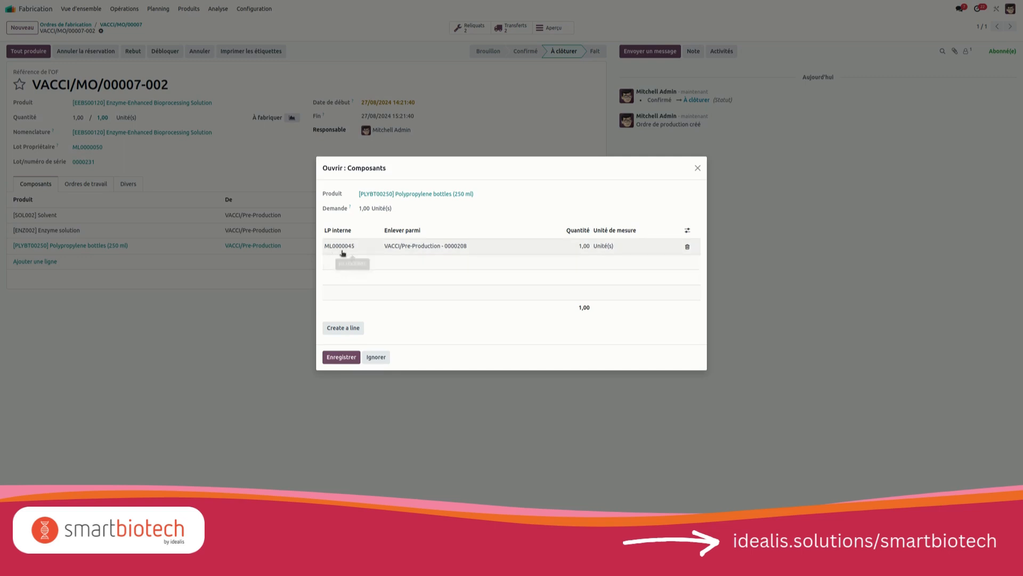
{"action": "left_click", "coordinate": [342, 357]}
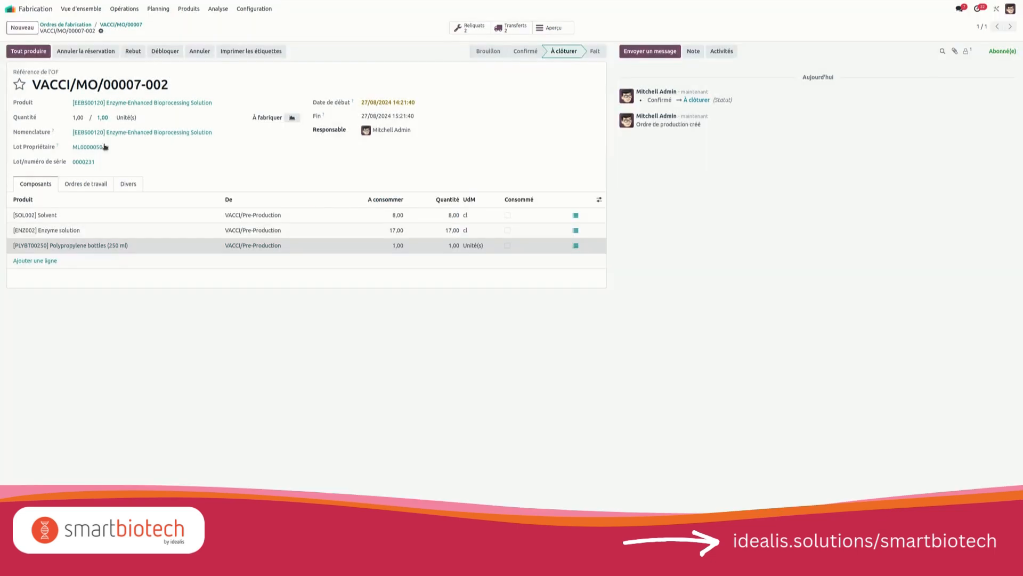
Try to produce the whole backorder by setting the consumed quantities and validating, finishing back on the order.
{"action": "left_click", "coordinate": [34, 55]}
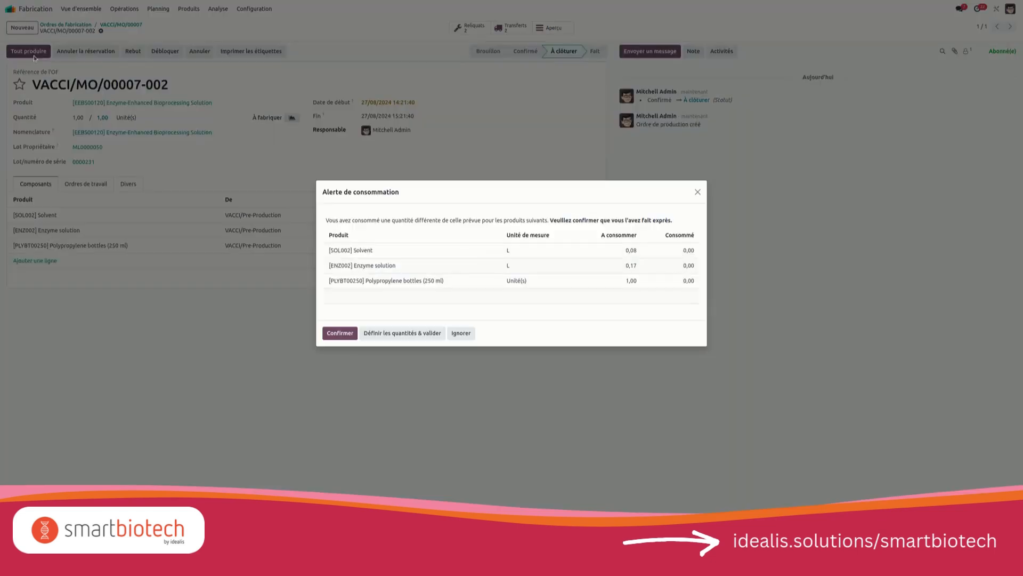
{"action": "left_click", "coordinate": [392, 334]}
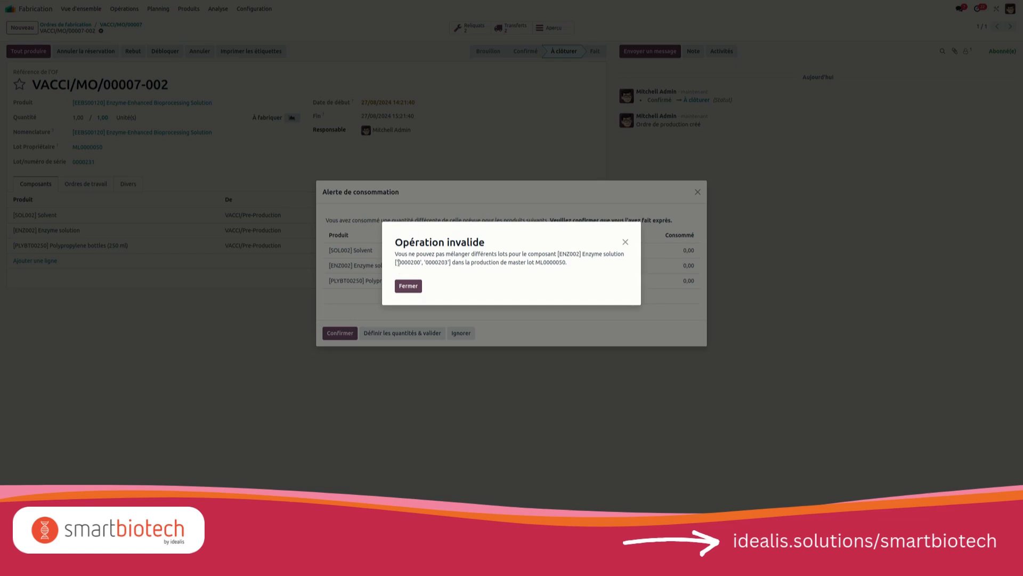
{"action": "left_click_drag", "start_coordinate": [403, 262], "coordinate": [449, 269]}
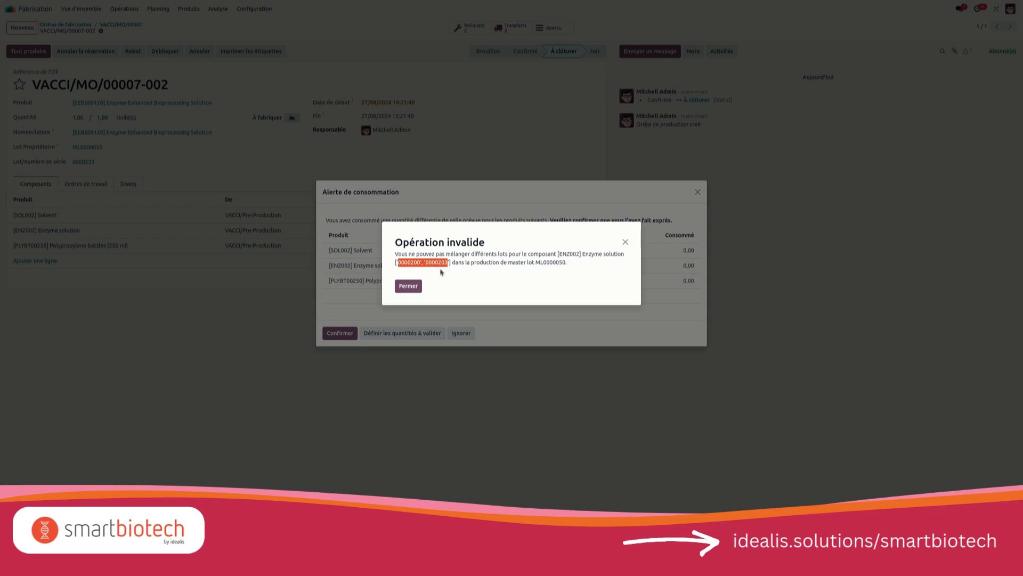
{"action": "left_click", "coordinate": [417, 287]}
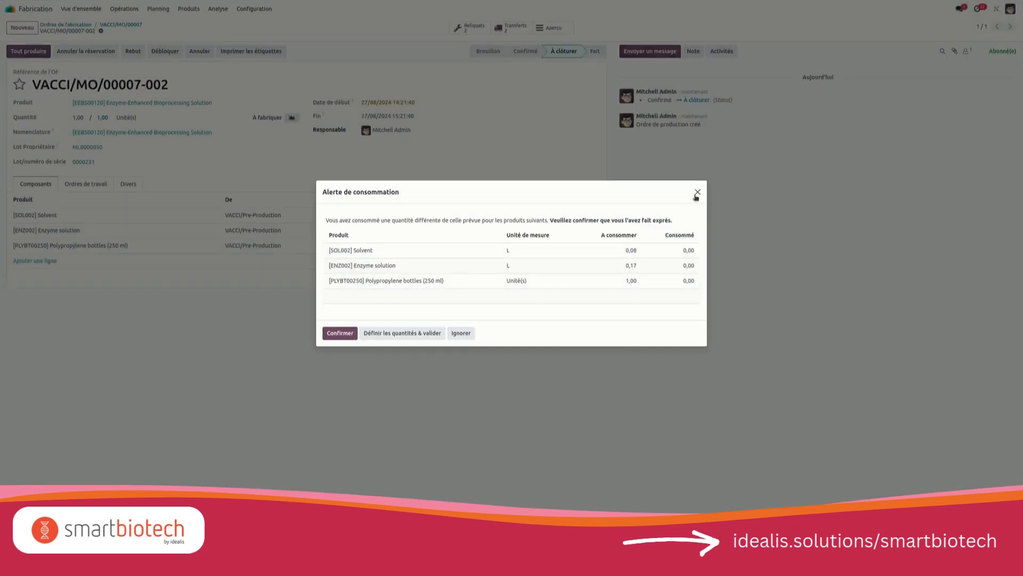
{"action": "left_click", "coordinate": [697, 192]}
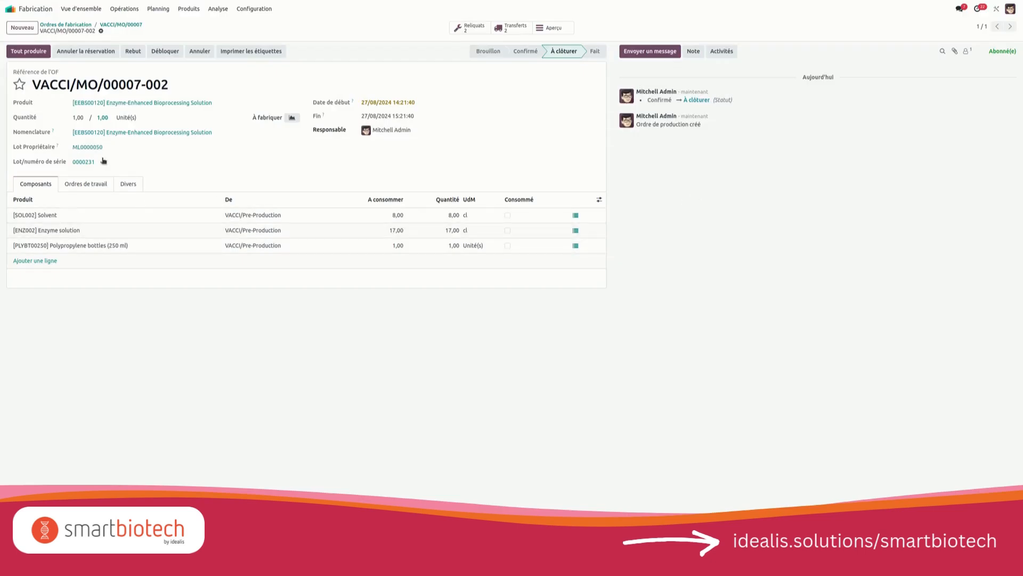
In the backorder's Enzyme solution details, change the pick source to VACCI/Pre-Production - 0000200 and save.
{"action": "left_click", "coordinate": [575, 231]}
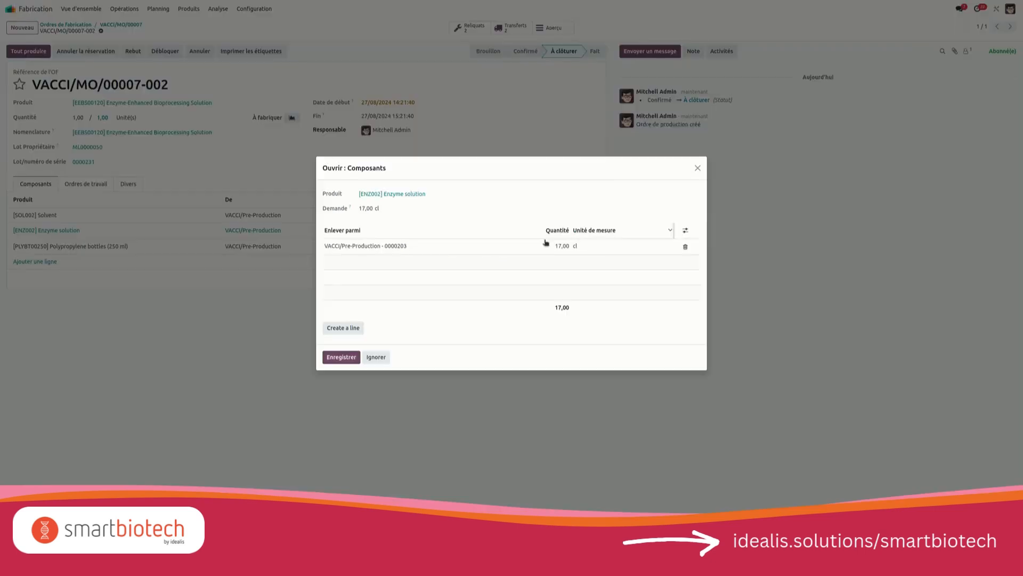
{"action": "left_click", "coordinate": [424, 246]}
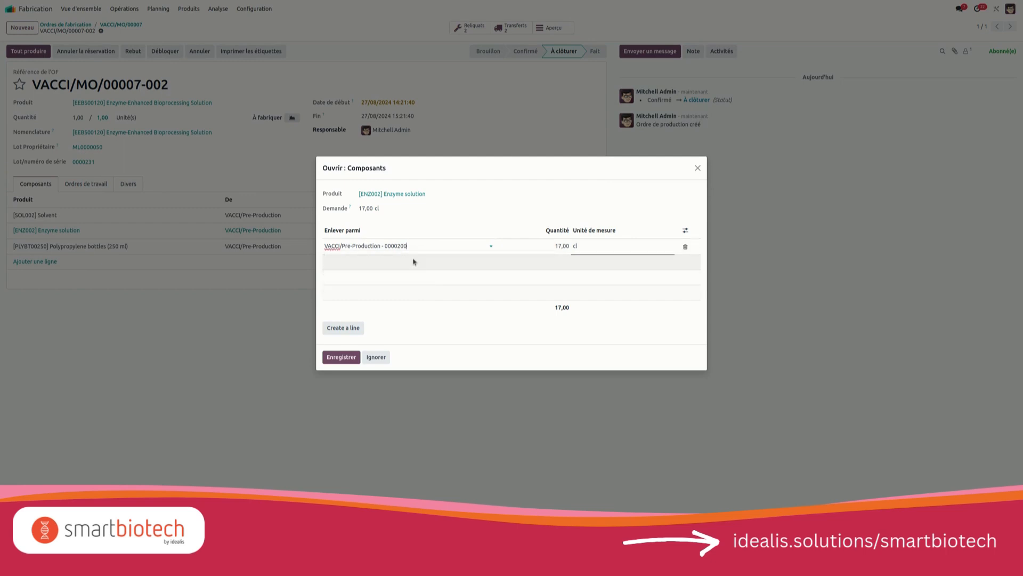
{"action": "left_click", "coordinate": [341, 356]}
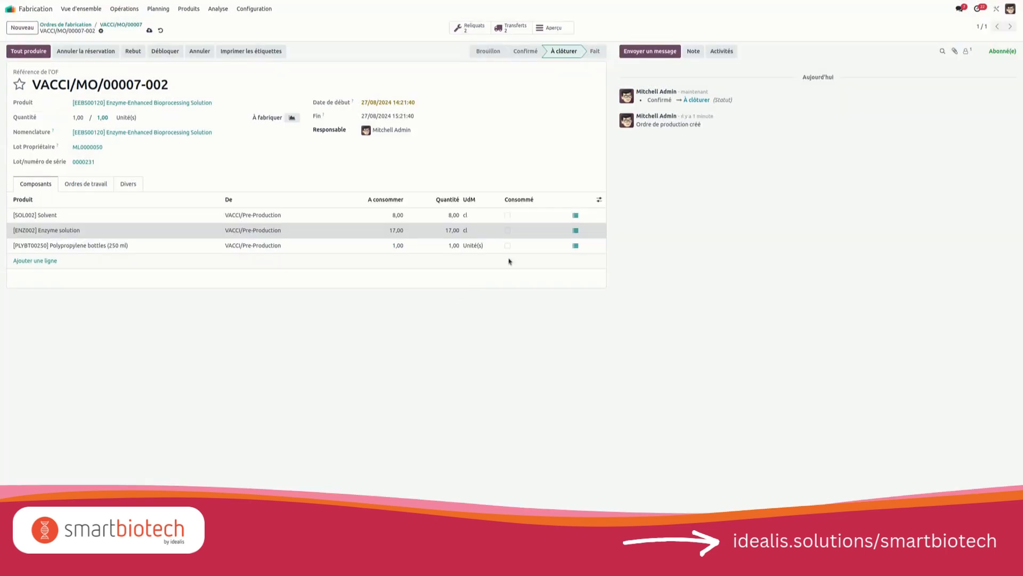
Mark all three backorder components as consumed and try to produce the whole order, finishing back on the order.
{"action": "left_click", "coordinate": [508, 215]}
{"action": "left_click", "coordinate": [508, 230]}
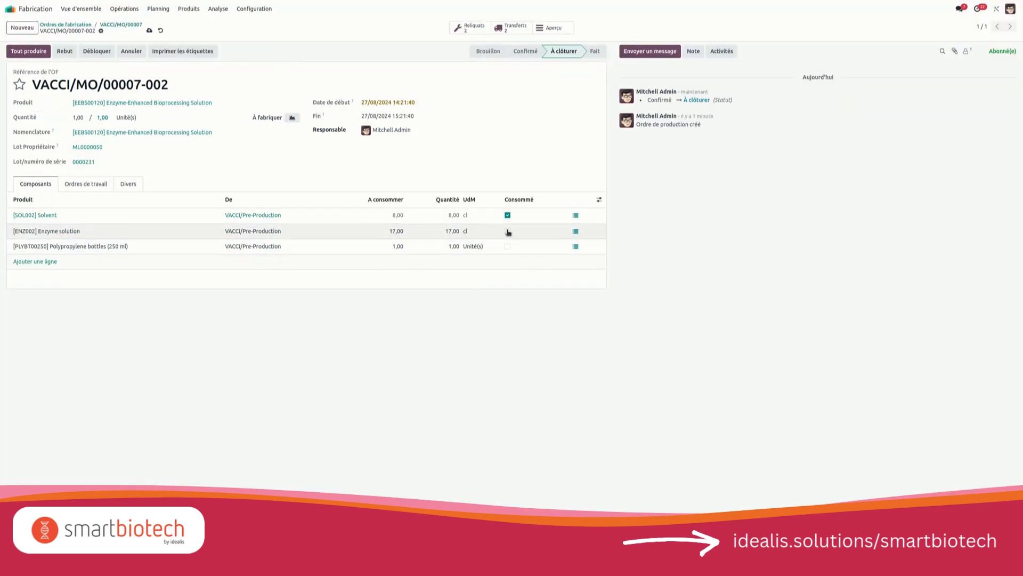
{"action": "left_click", "coordinate": [508, 246]}
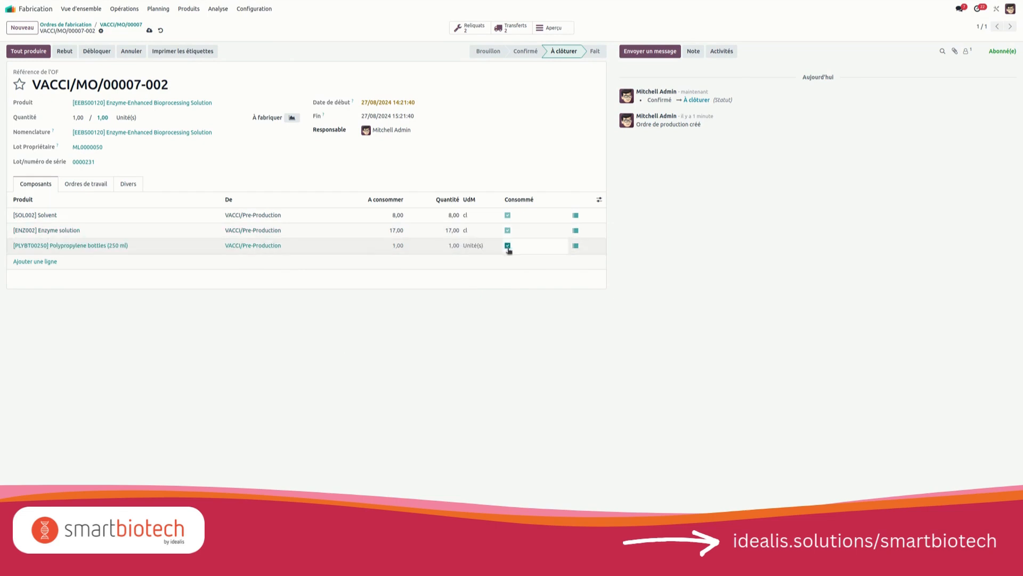
{"action": "left_click", "coordinate": [26, 52]}
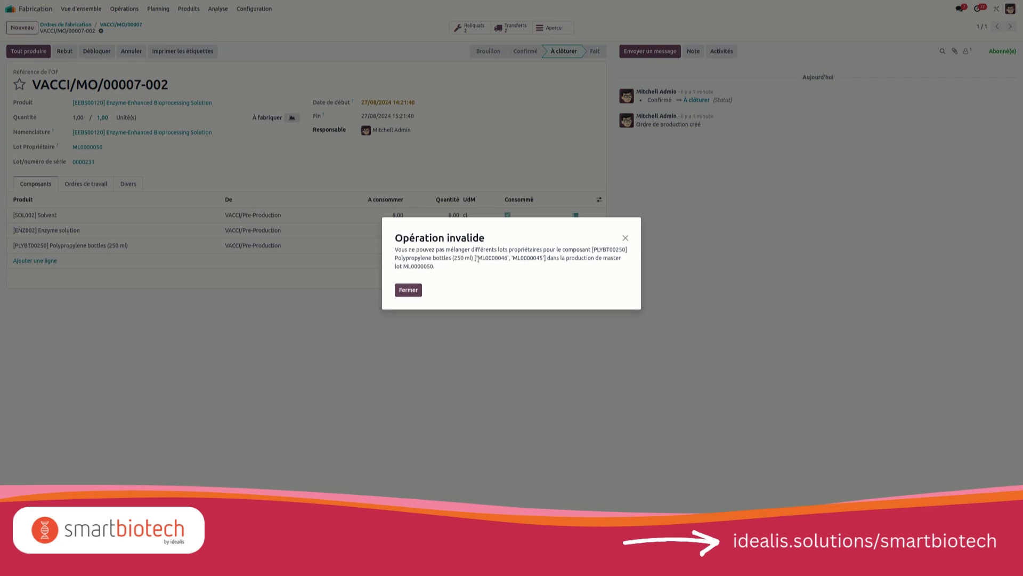
{"action": "left_click_drag", "start_coordinate": [478, 259], "coordinate": [488, 259]}
{"action": "left_click_drag", "start_coordinate": [395, 258], "coordinate": [540, 258]}
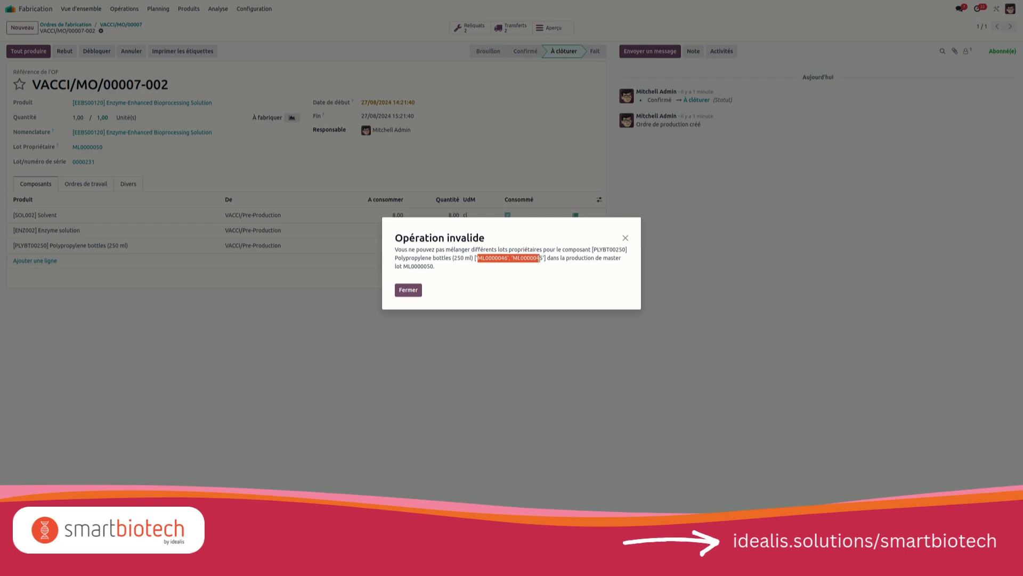
{"action": "left_click", "coordinate": [407, 292]}
Assign internal master lot ML0000046 and source VACCI/Pre-Production - 0000211 to the Polypropylene bottles, save and produce the whole backorder.
{"action": "left_click", "coordinate": [576, 246]}
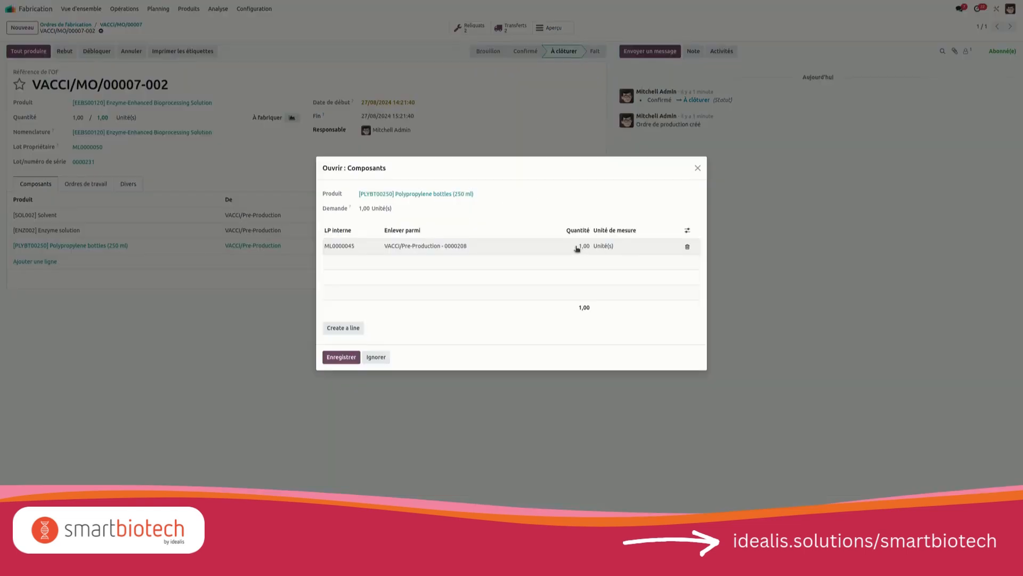
{"action": "left_click", "coordinate": [365, 251]}
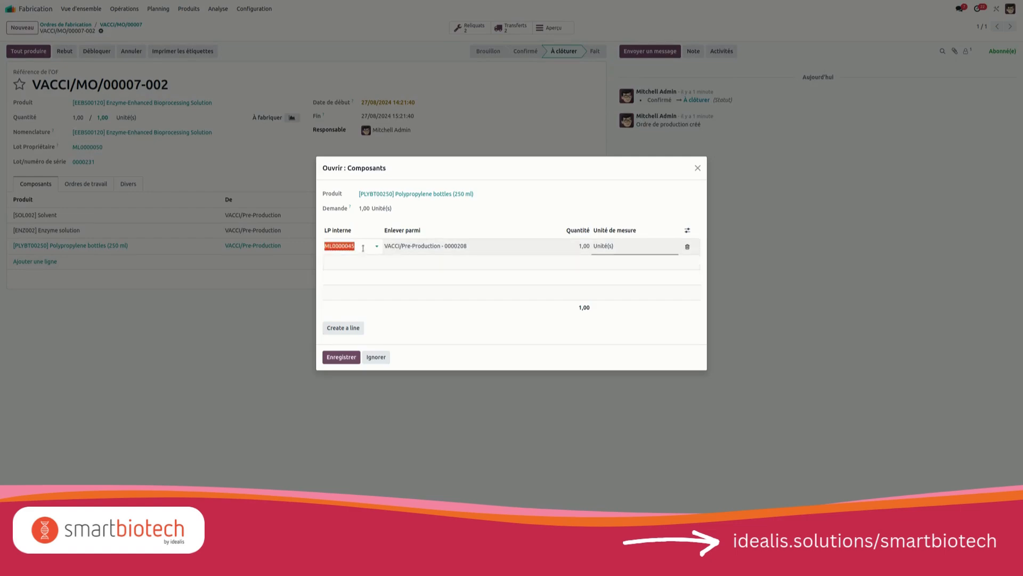
{"action": "key", "text": "BackSpace"}
{"action": "type", "text": "ML0000046"}
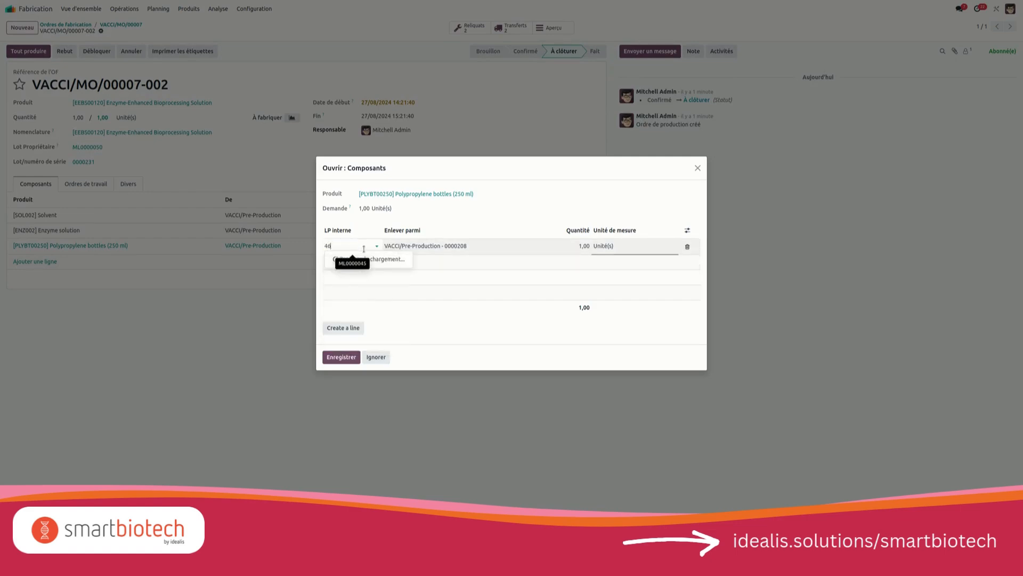
{"action": "key", "text": "Return"}
{"action": "left_click", "coordinate": [474, 248]}
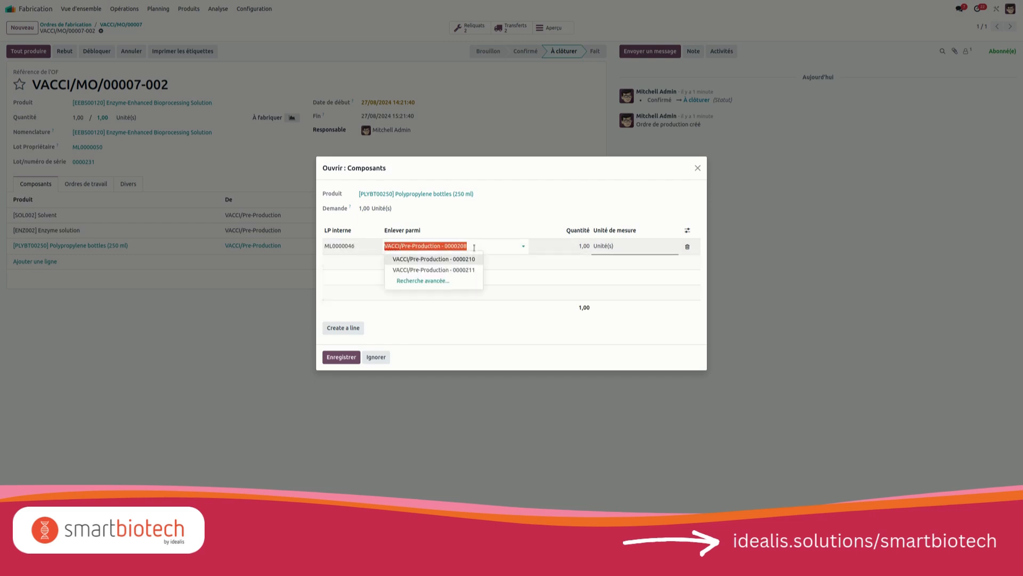
{"action": "left_click", "coordinate": [468, 270]}
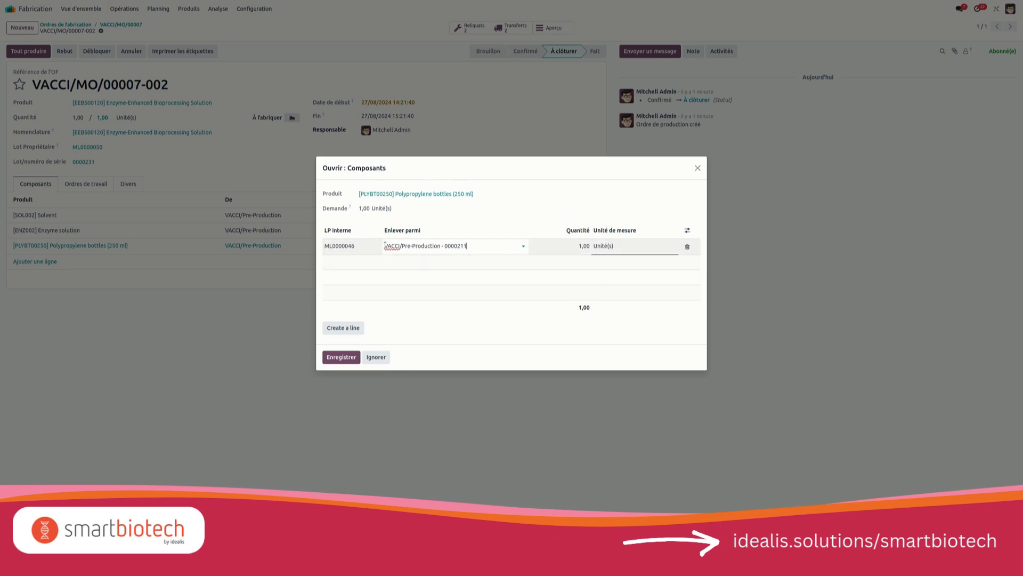
{"action": "left_click", "coordinate": [345, 358]}
{"action": "left_click", "coordinate": [32, 51]}
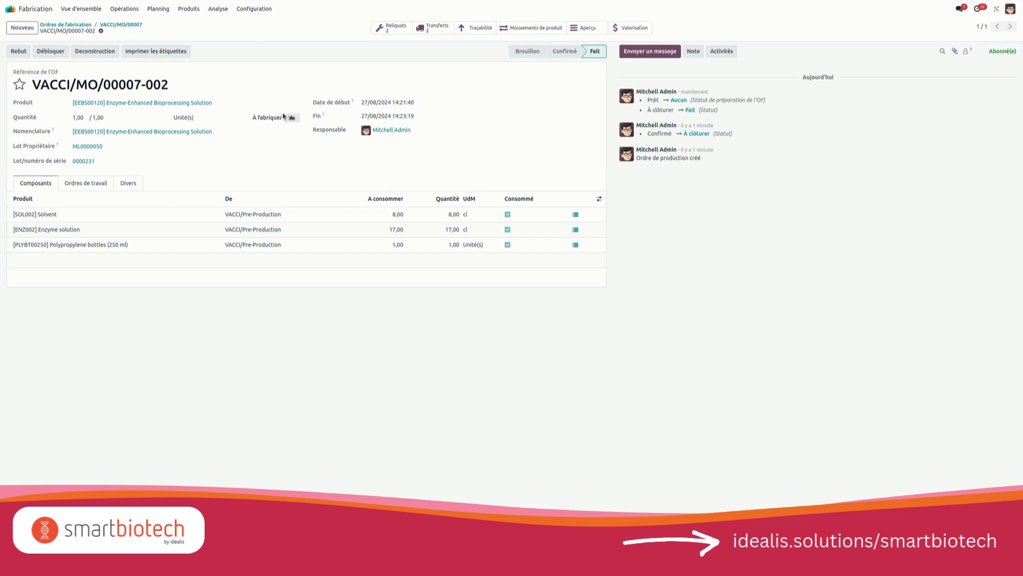
Open the order's master lot ML0000050 and view the serial numbers attached to it.
{"action": "left_click", "coordinate": [88, 148]}
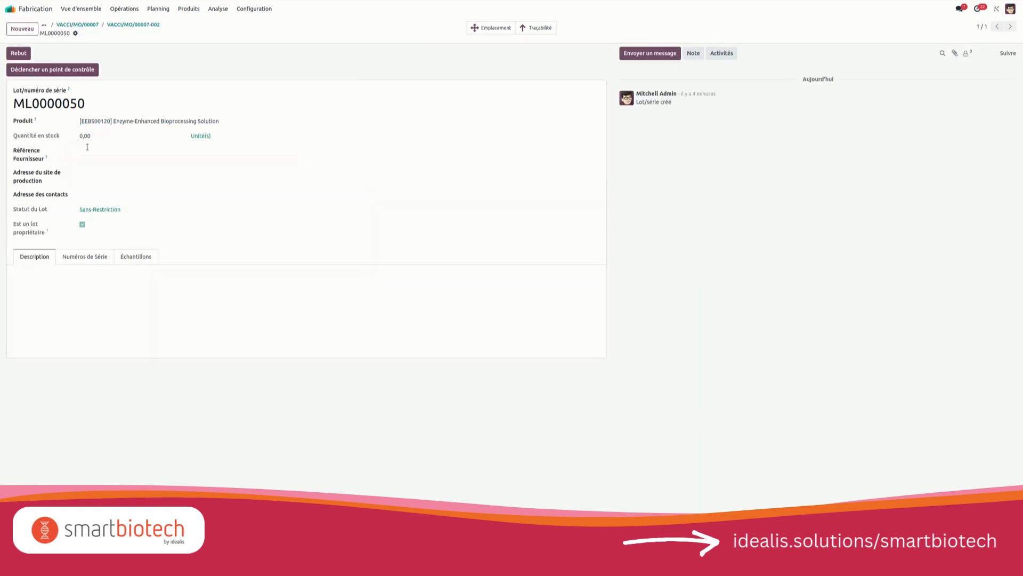
{"action": "left_click", "coordinate": [100, 260]}
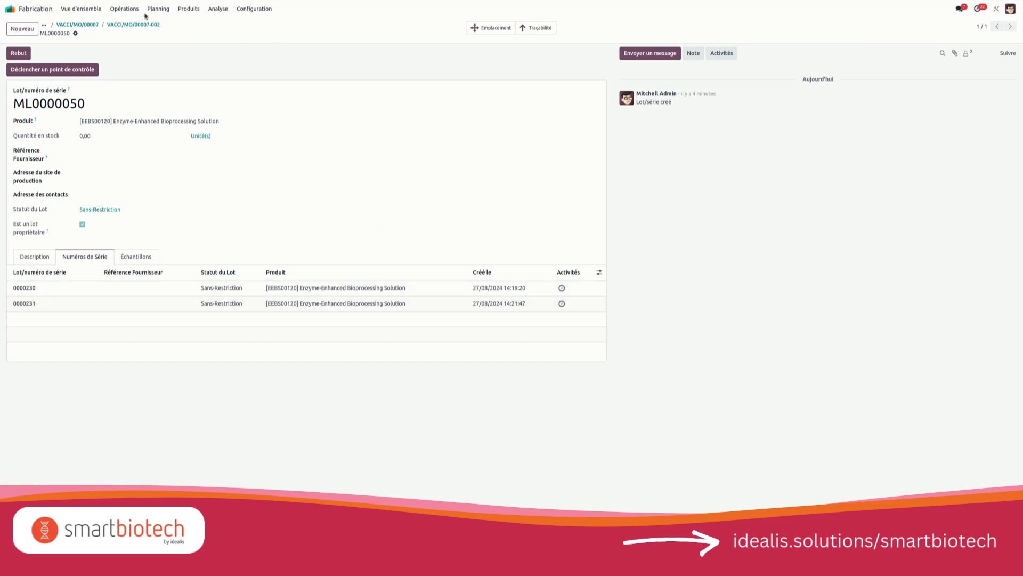
Search the lots/serial numbers for 230 and open the Enzyme-Enhanced Bioprocessing Solution lot 0000230.
{"action": "left_click", "coordinate": [189, 9]}
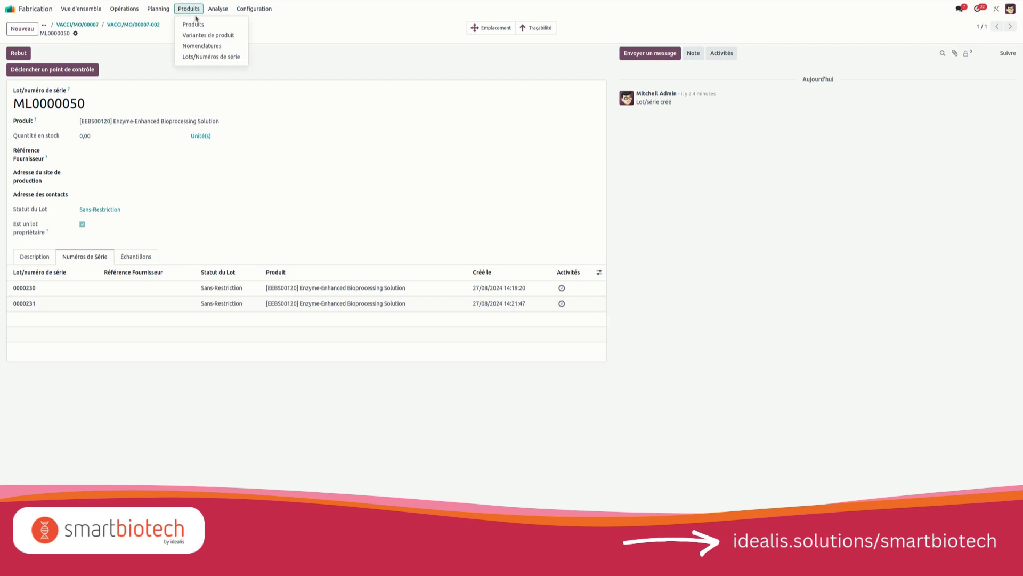
{"action": "left_click", "coordinate": [205, 57]}
{"action": "type", "text": "2"}
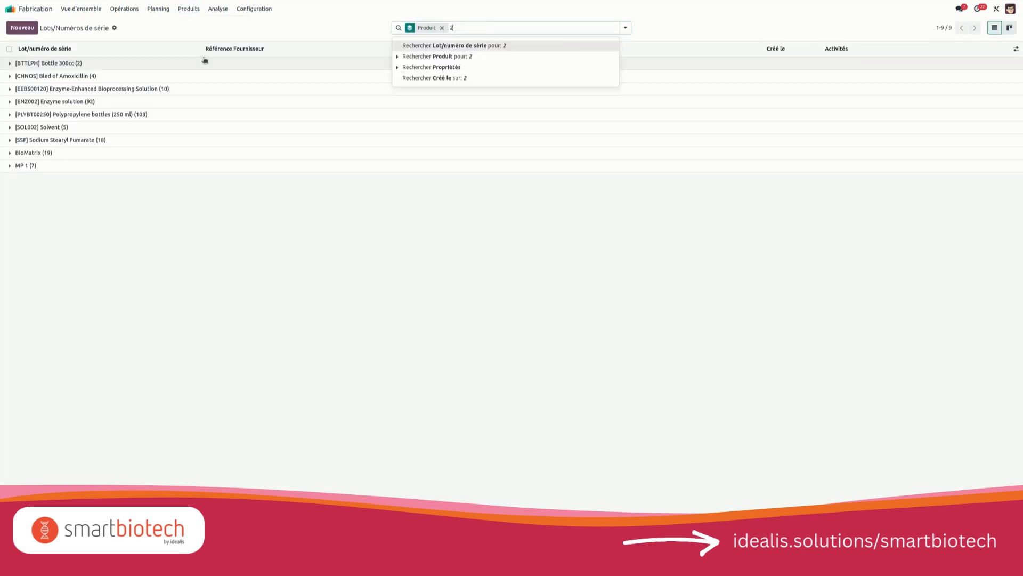
{"action": "type", "text": "30"}
{"action": "key", "text": "Return"}
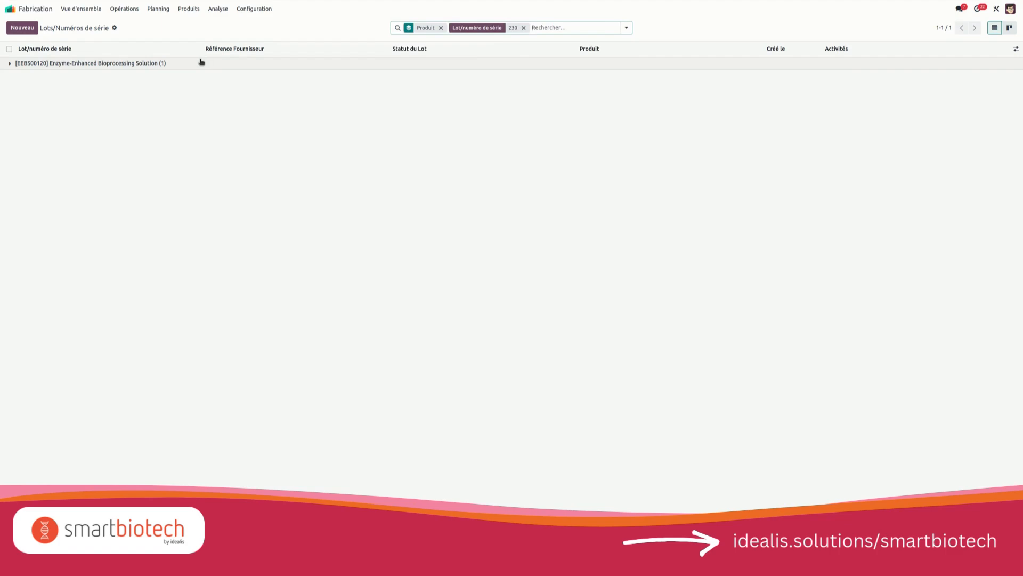
{"action": "left_click", "coordinate": [210, 80]}
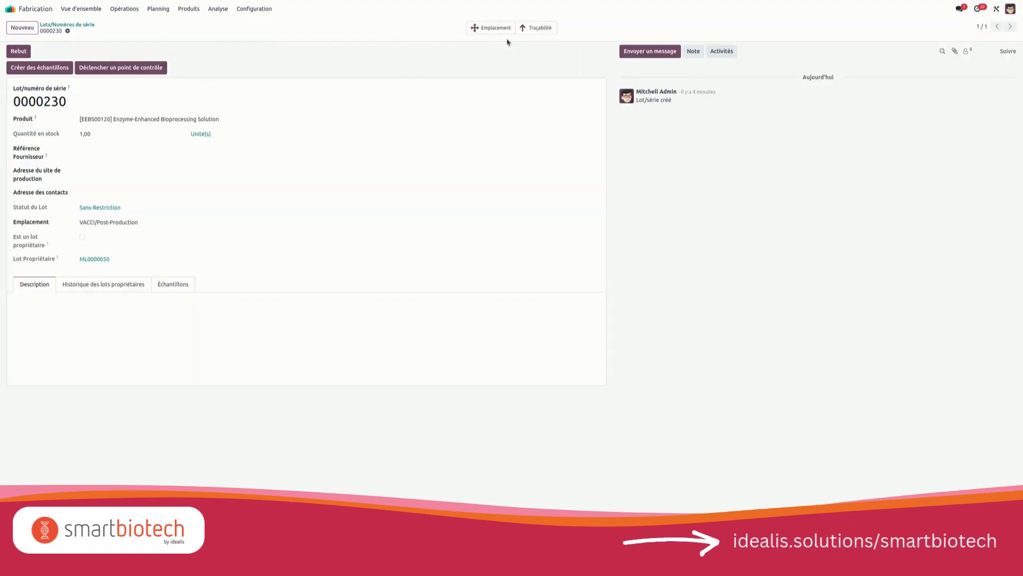
Open lot 0000230's traceability report and expand its production entry and the Enzyme solution, Polypropylene bottles and Solvent lines.
{"action": "left_click", "coordinate": [538, 29]}
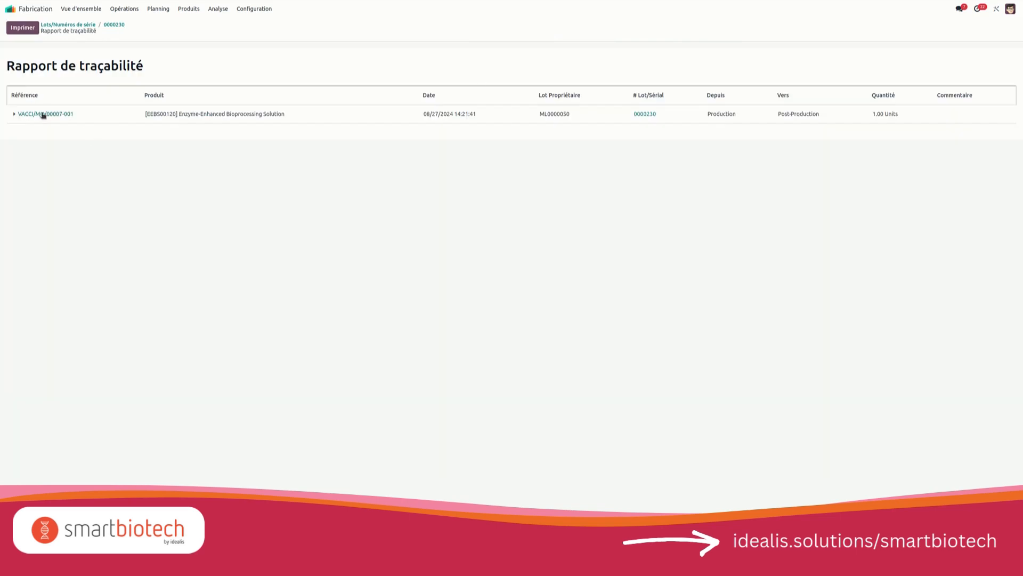
{"action": "left_click", "coordinate": [14, 114]}
{"action": "left_click", "coordinate": [25, 132]}
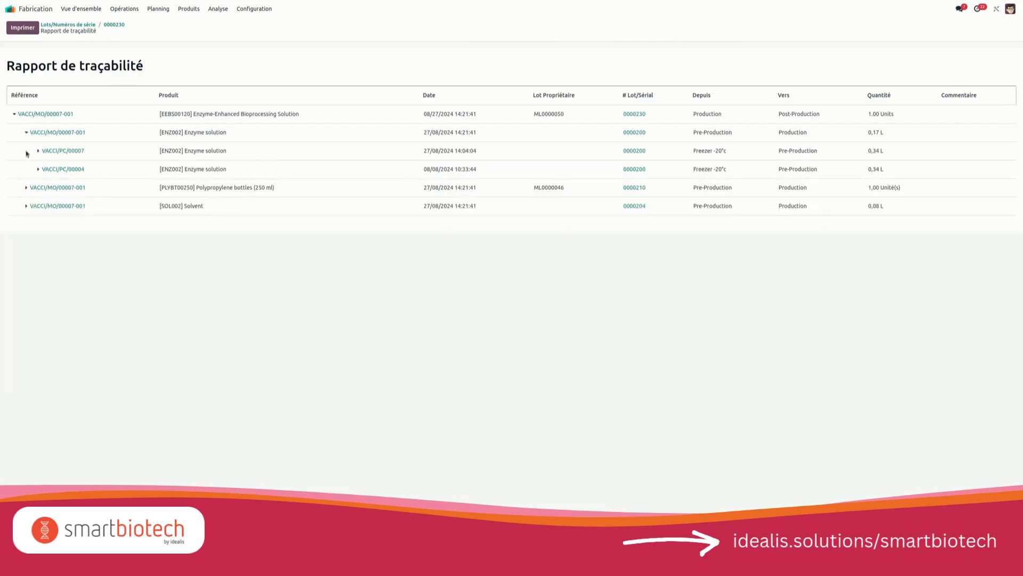
{"action": "left_click", "coordinate": [27, 187]}
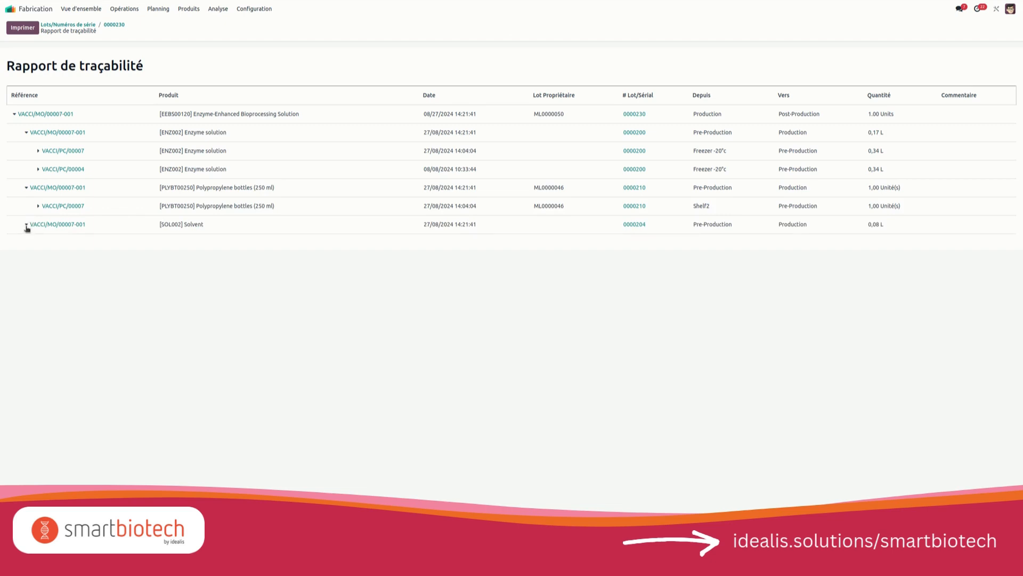
{"action": "left_click", "coordinate": [26, 224]}
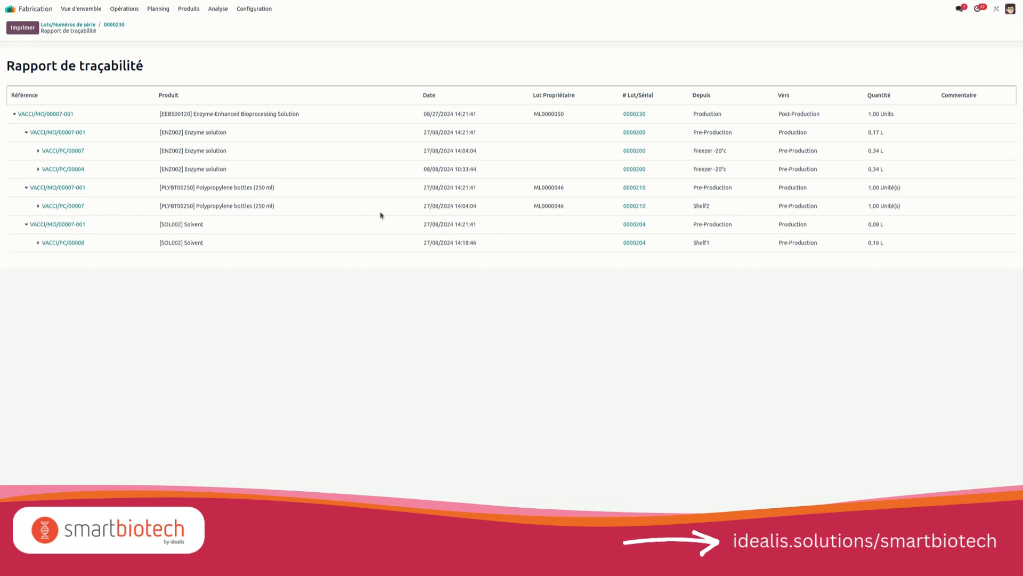